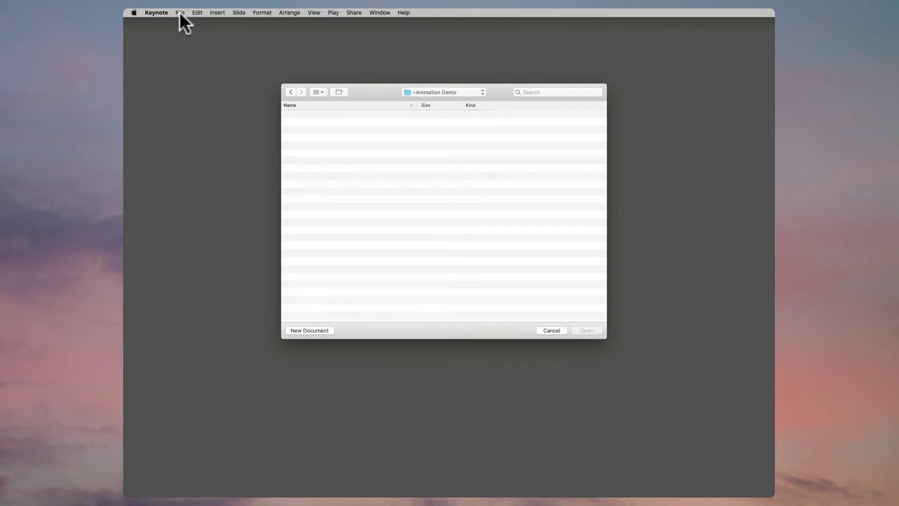
# Skip the File menu and choose New Document from the Open dialog to reach the theme chooser.
pyautogui.click(180, 12)
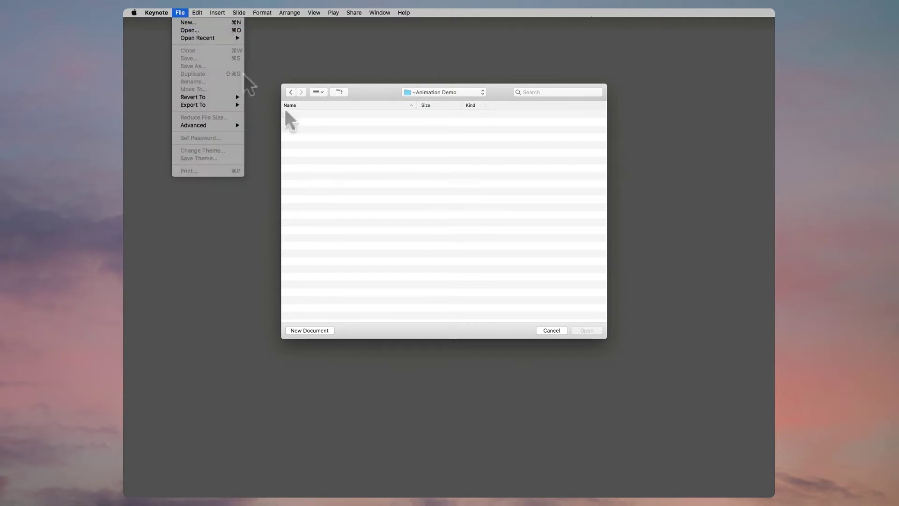
pyautogui.click(365, 162)
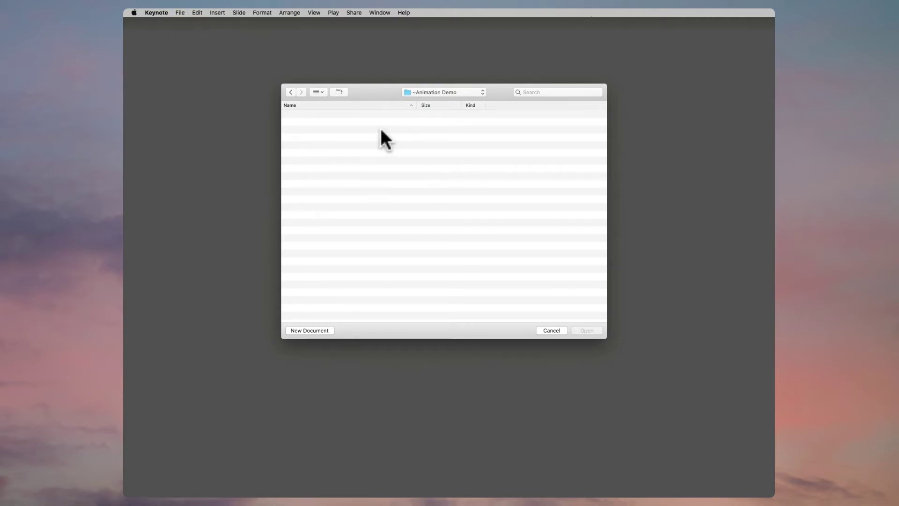
pyautogui.click(312, 331)
pyautogui.click(310, 330)
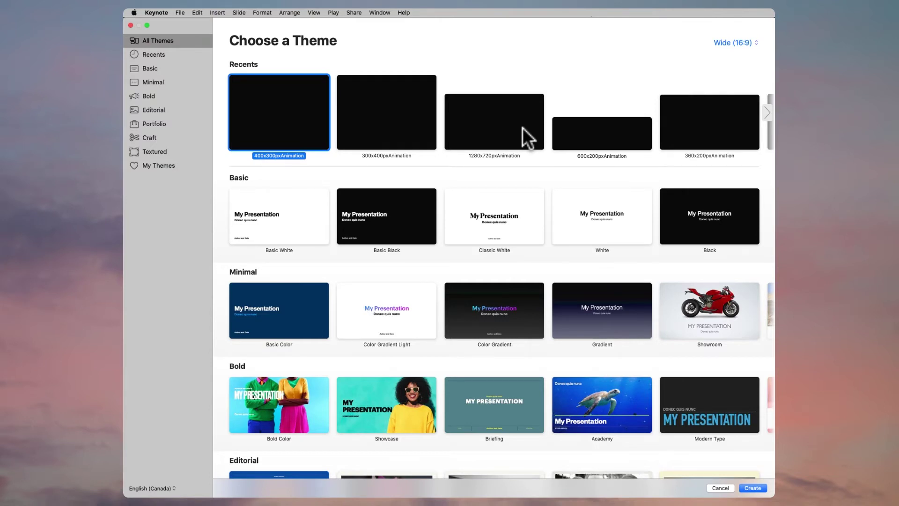
# Create a presentation from the 300x400pxAnimation theme and view the slide at 100% zoom.
pyautogui.doubleClick(397, 113)
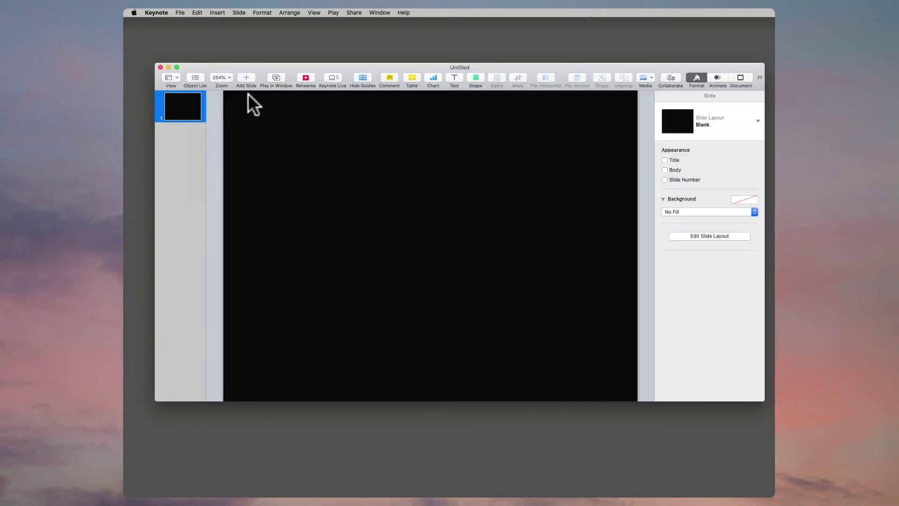
pyautogui.moveTo(226, 64); pyautogui.dragTo(215, 67)
pyautogui.click(209, 80)
pyautogui.click(224, 112)
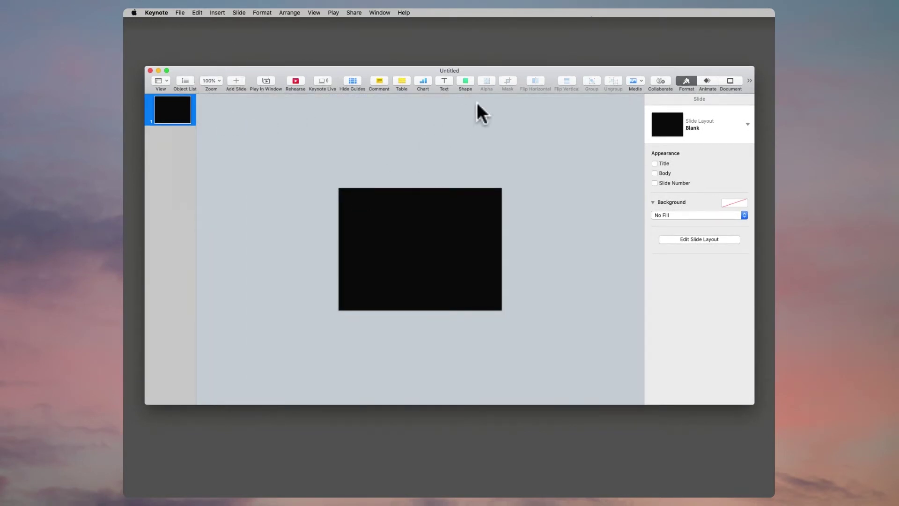
# Resize and reposition the Keynote window, toggle the sidebar, and review the slide layouts.
pyautogui.doubleClick(340, 70)
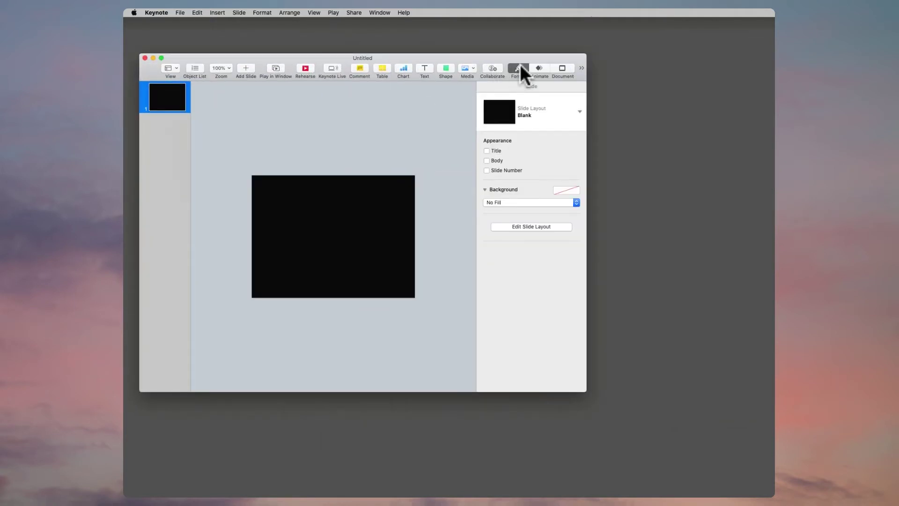
pyautogui.click(518, 68)
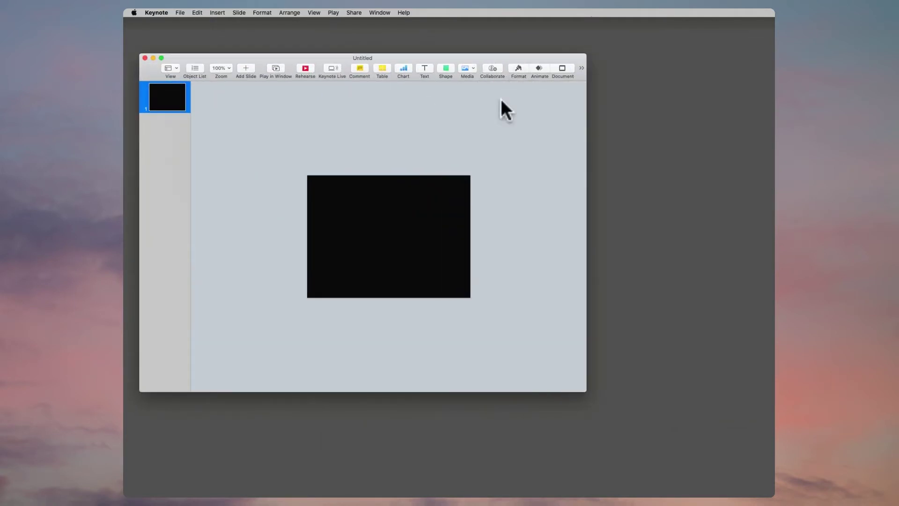
pyautogui.click(517, 71)
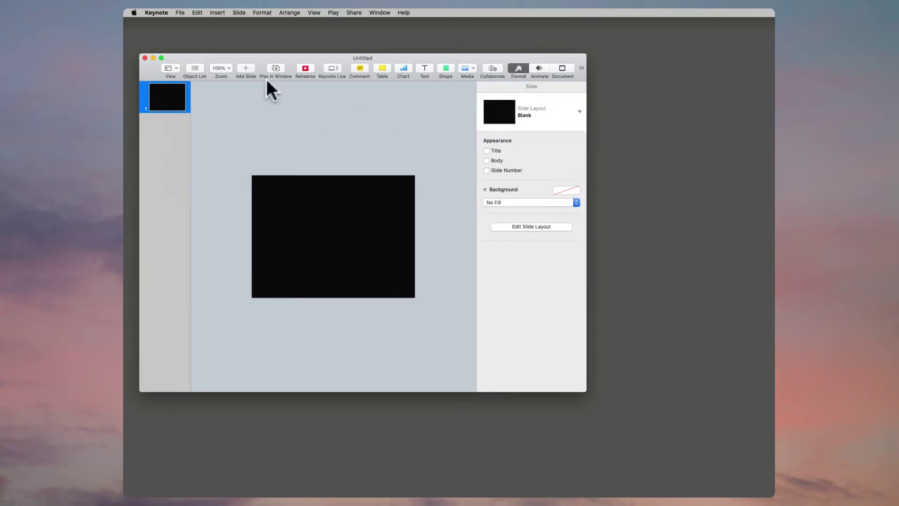
pyautogui.click(246, 67)
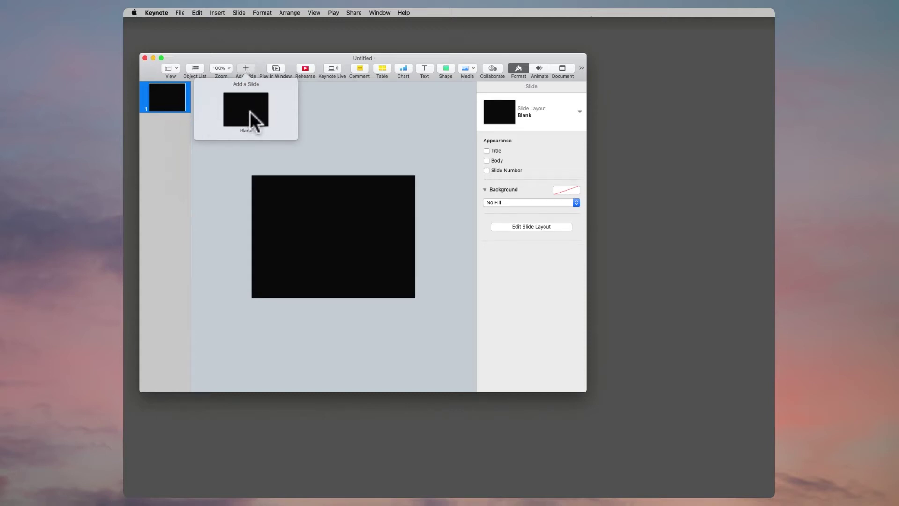
pyautogui.click(316, 109)
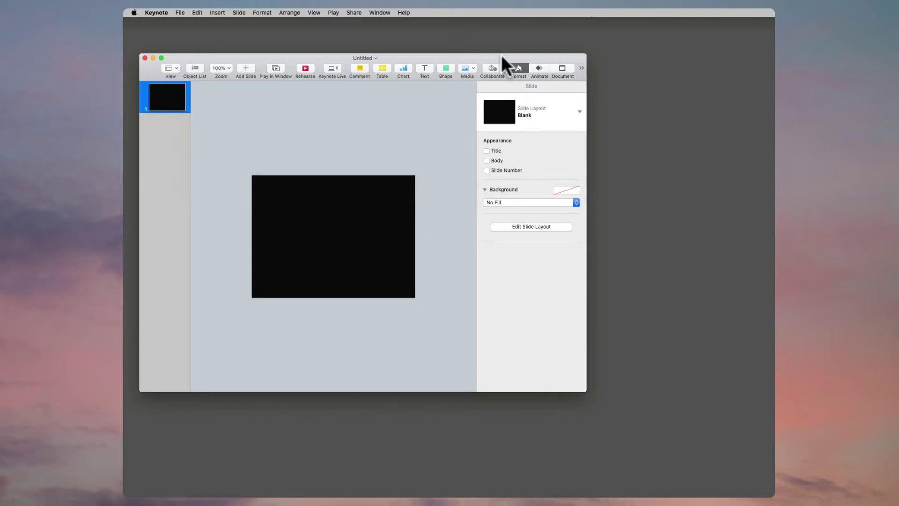
pyautogui.moveTo(501, 54); pyautogui.dragTo(527, 49)
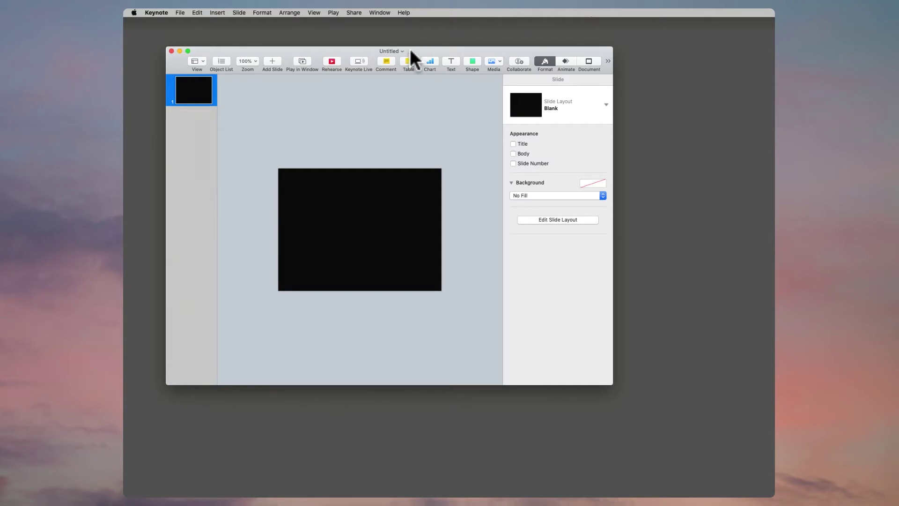
# Insert an orange right triangle and place it slightly left of centre.
pyautogui.click(470, 67)
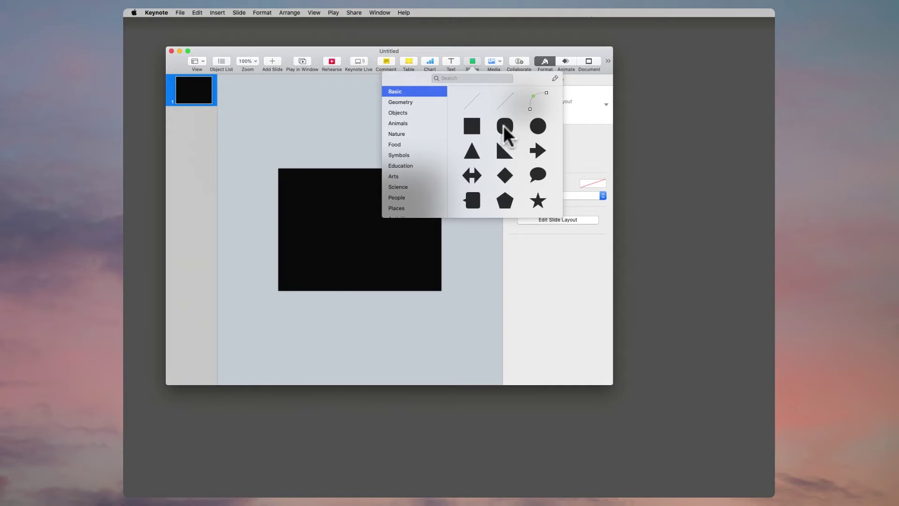
pyautogui.click(502, 152)
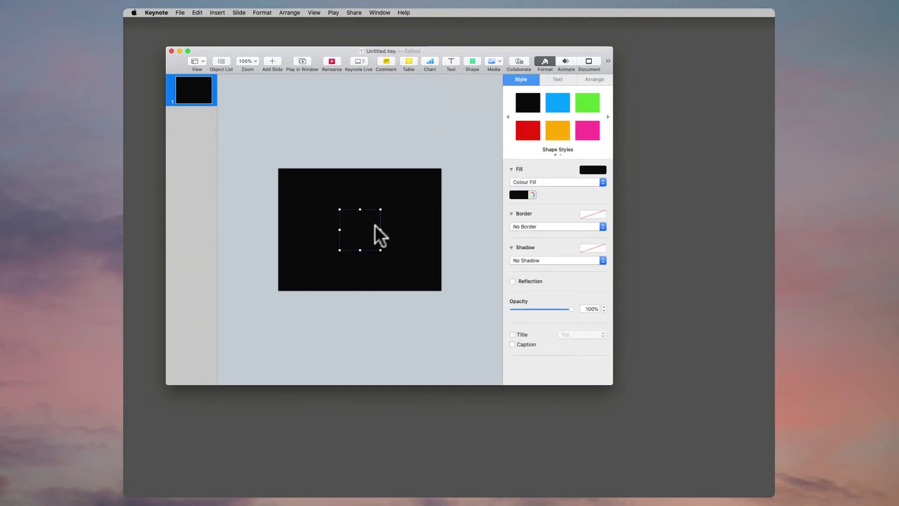
pyautogui.click(558, 132)
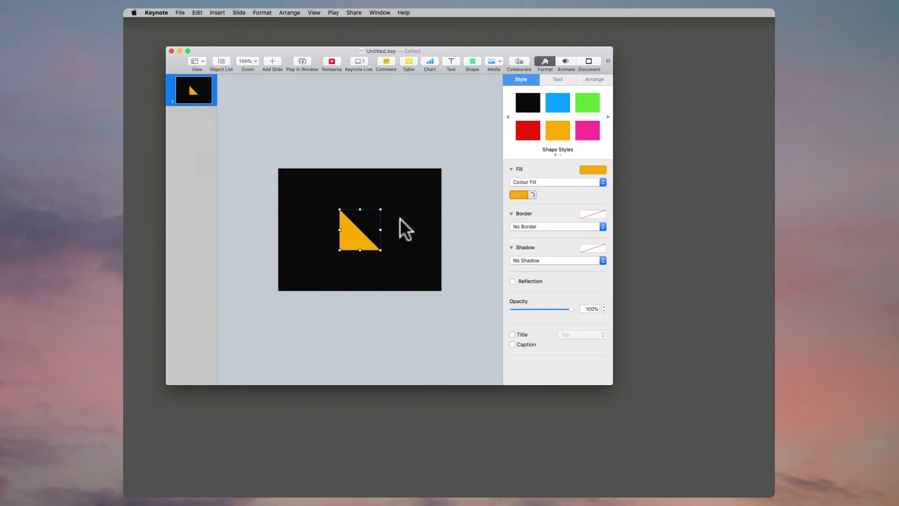
pyautogui.moveTo(340, 242); pyautogui.dragTo(307, 235)
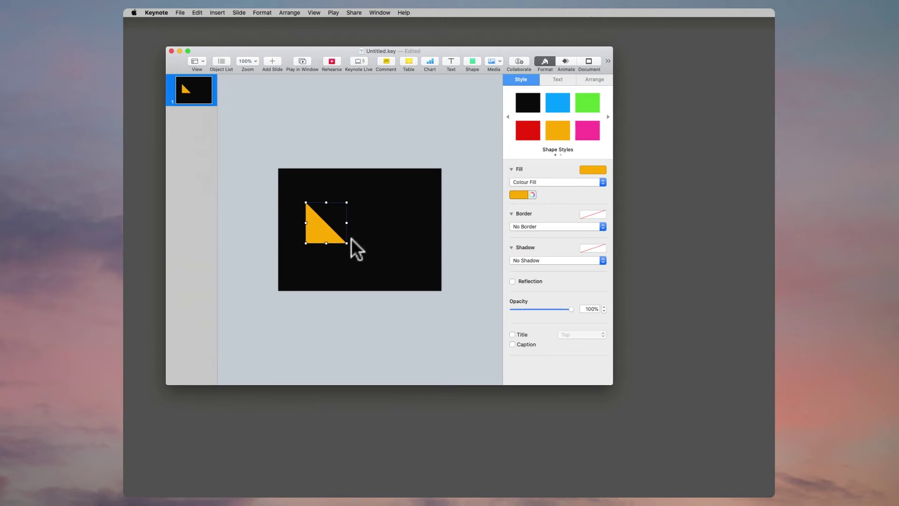
pyautogui.moveTo(325, 232); pyautogui.dragTo(331, 240)
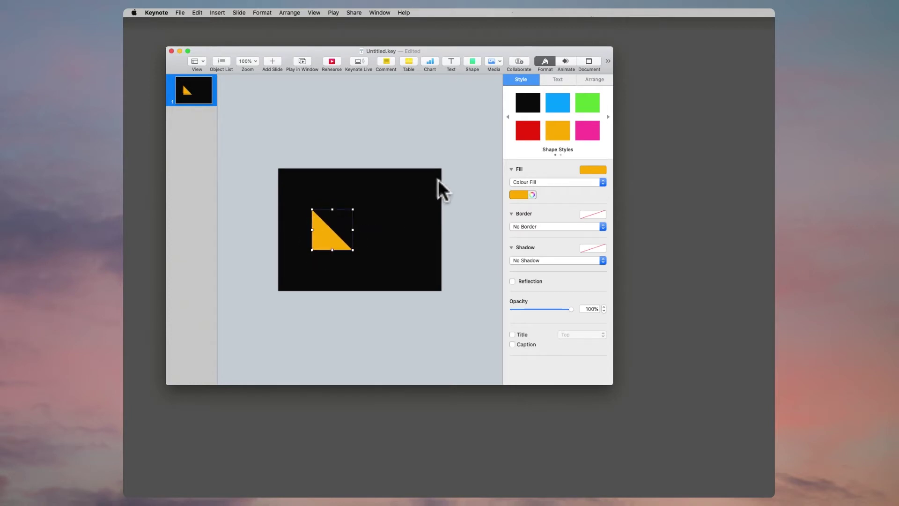
# Add an orange winding-road shape from Nature, then delete it and reselect the triangle.
pyautogui.click(473, 61)
pyautogui.click(403, 133)
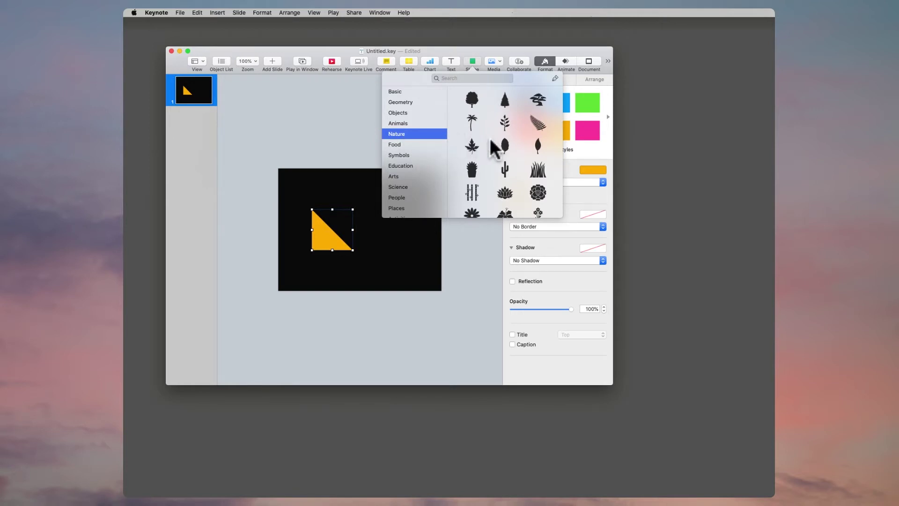
pyautogui.scroll(-5, 491, 142)
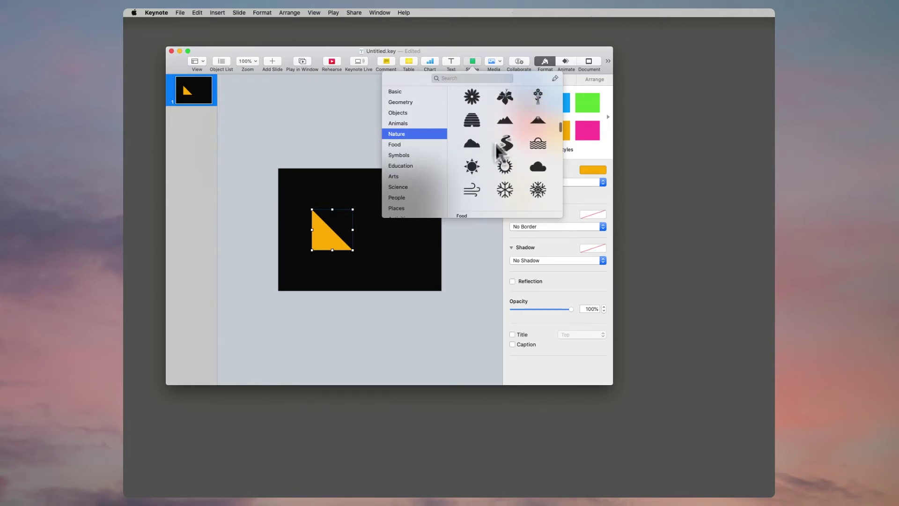
pyautogui.click(504, 147)
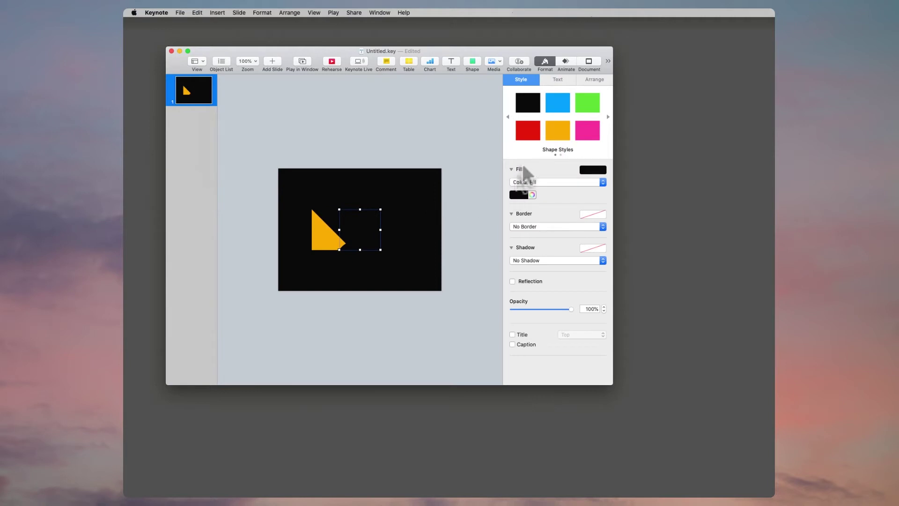
pyautogui.click(560, 130)
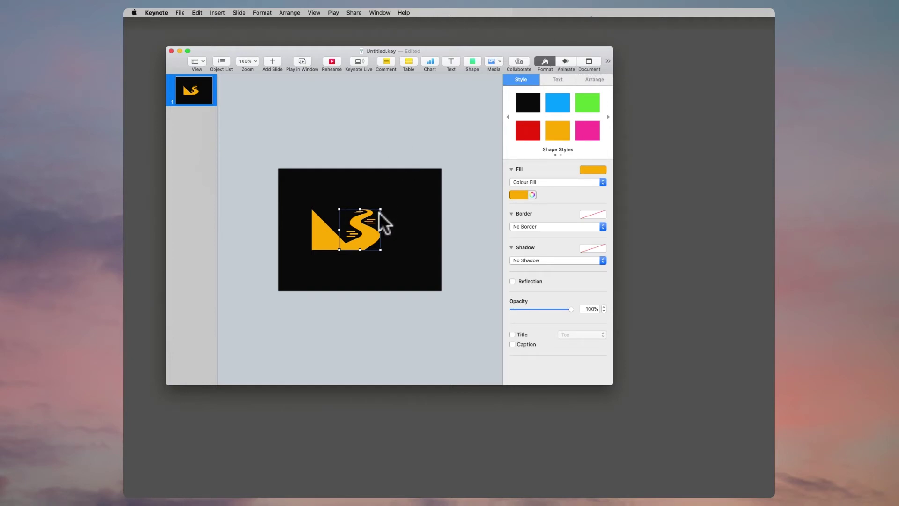
pyautogui.press('Delete')
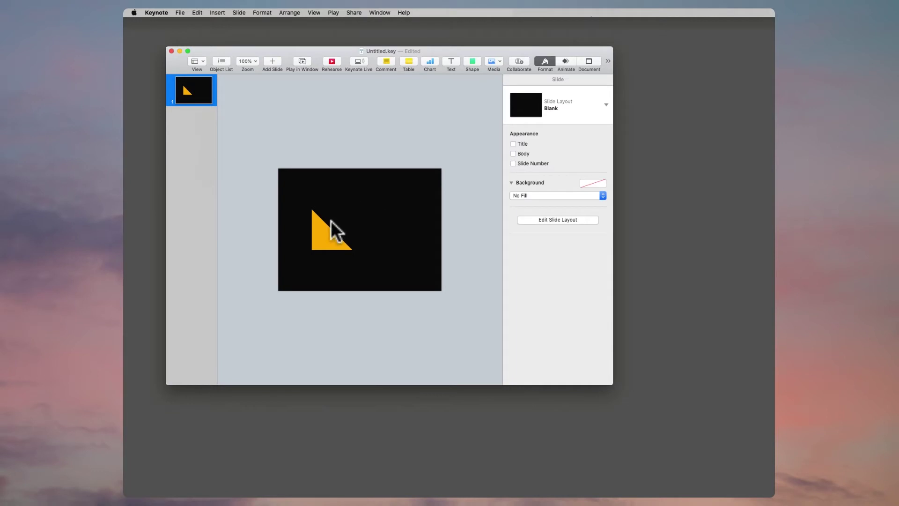
pyautogui.click(331, 220)
# Replace the triangle with the Buy Me a Coffee banner image, sized to span the slide width.
pyautogui.press('Delete')
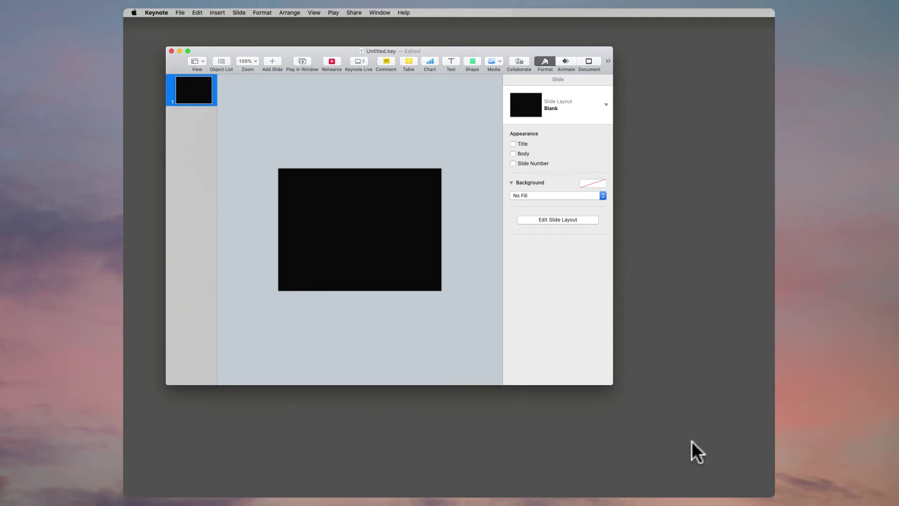
pyautogui.moveTo(690, 442); pyautogui.dragTo(326, 230)
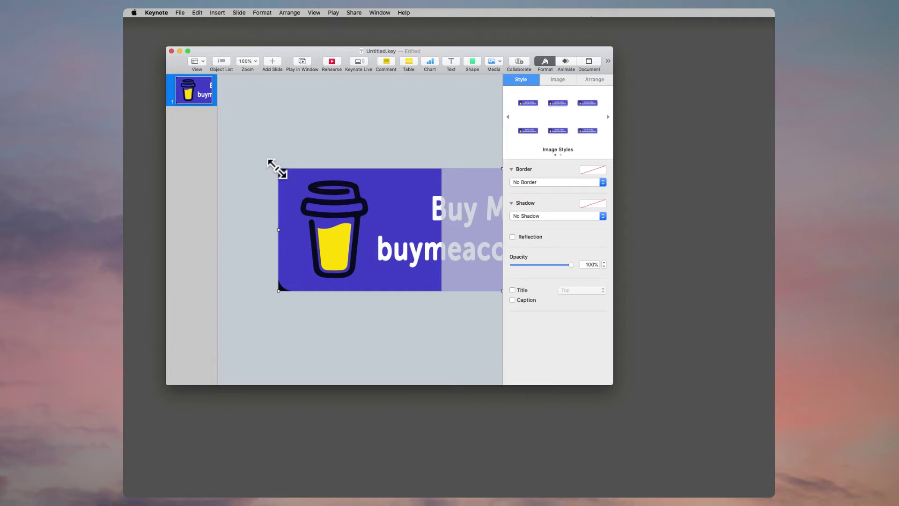
pyautogui.moveTo(277, 168); pyautogui.dragTo(302, 243)
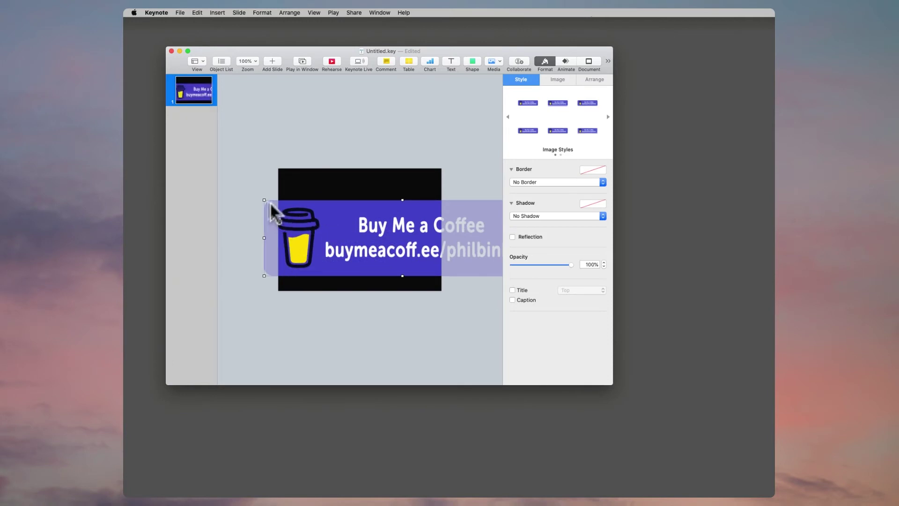
pyautogui.moveTo(264, 198); pyautogui.dragTo(339, 227)
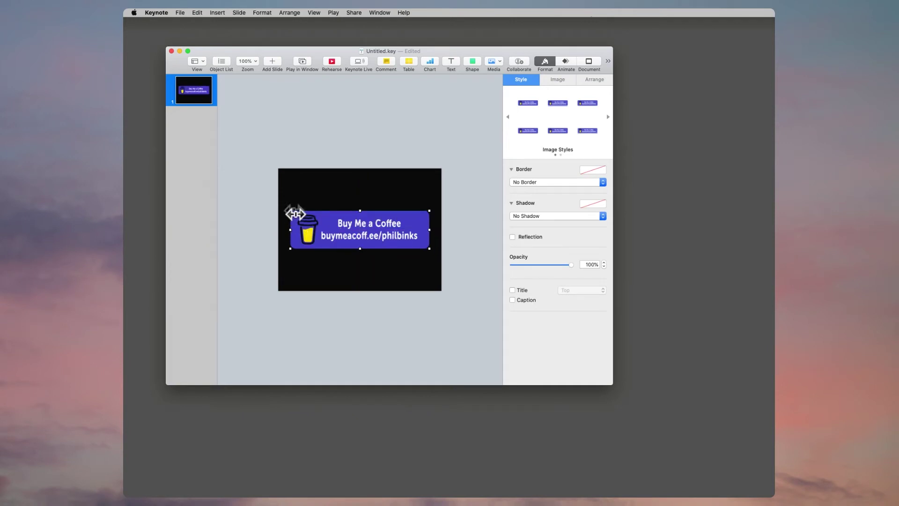
pyautogui.moveTo(289, 211); pyautogui.dragTo(280, 207)
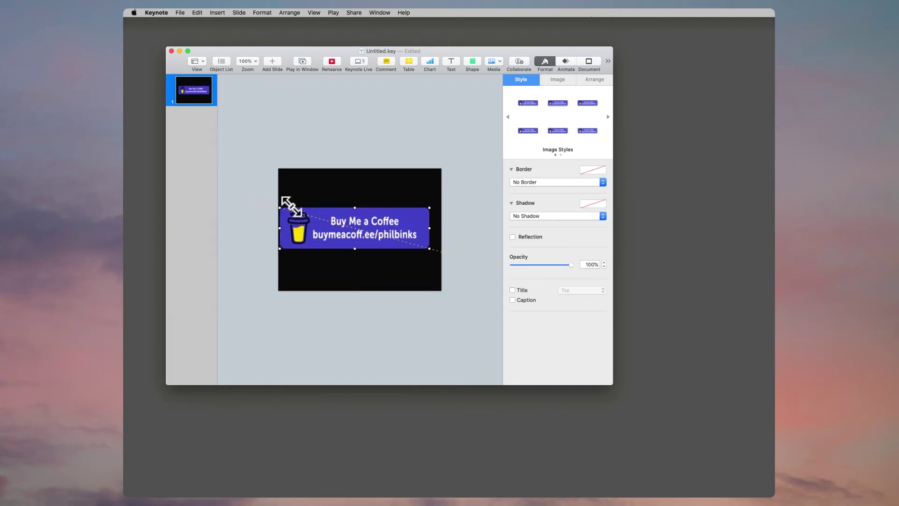
pyautogui.moveTo(429, 247); pyautogui.dragTo(440, 252)
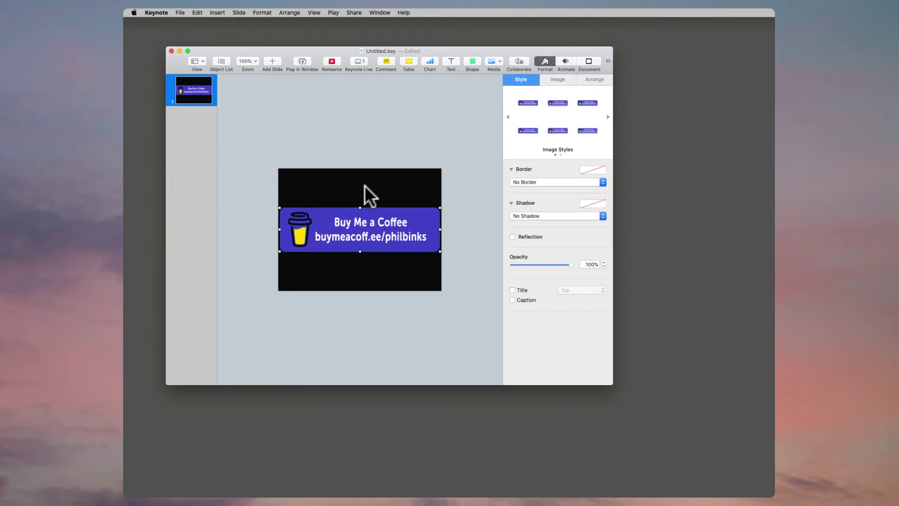
# Give the banner a Fade and Scale build-in (2.5 s, 70% scale, Shine) and preview it.
pyautogui.click(563, 61)
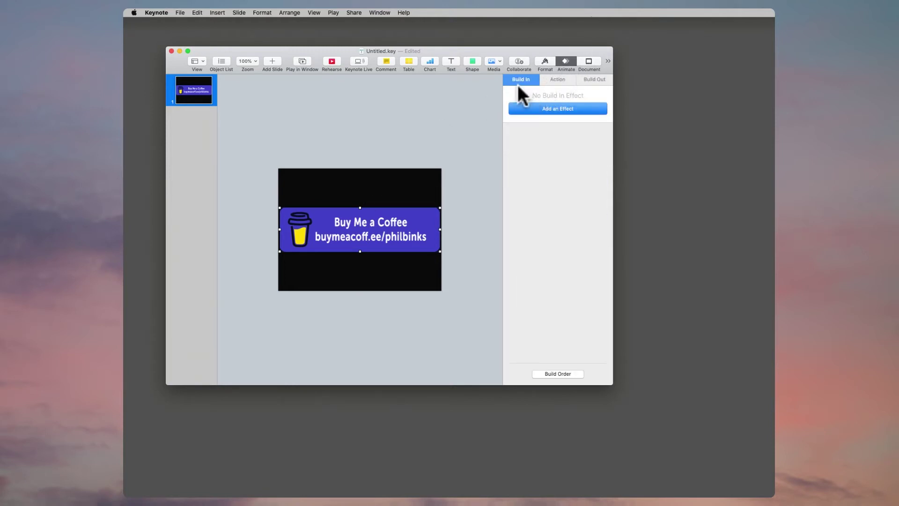
pyautogui.click(550, 108)
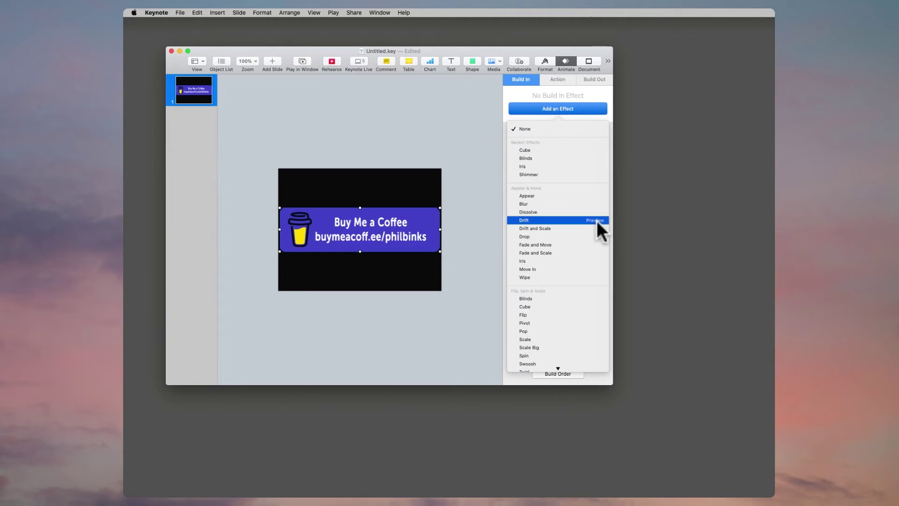
pyautogui.click(558, 255)
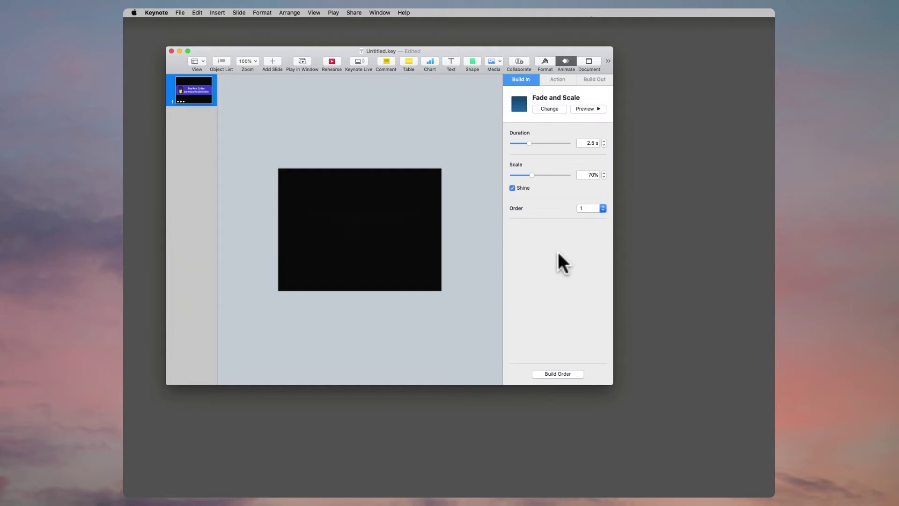
pyautogui.click(590, 107)
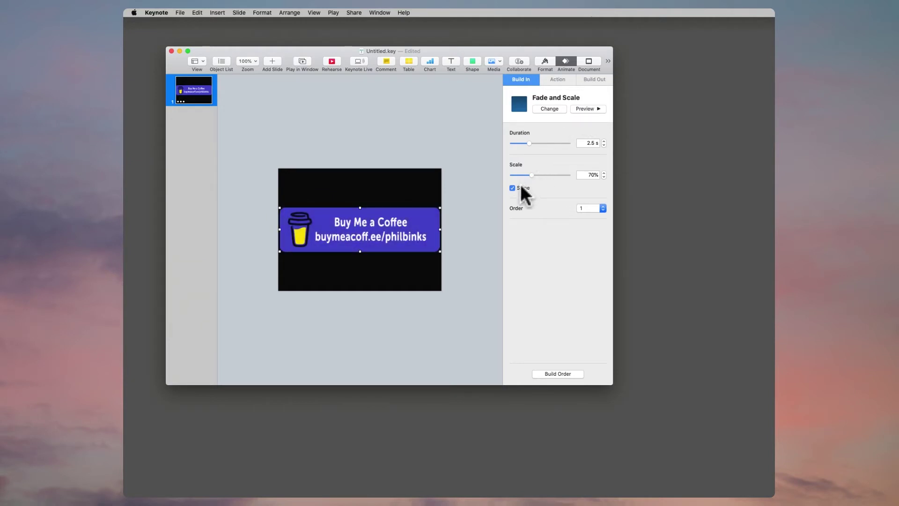
pyautogui.click(590, 108)
pyautogui.click(466, 212)
# Start a movie export via File > Export To > Movie with HEVC and transparent backgrounds.
pyautogui.click(181, 12)
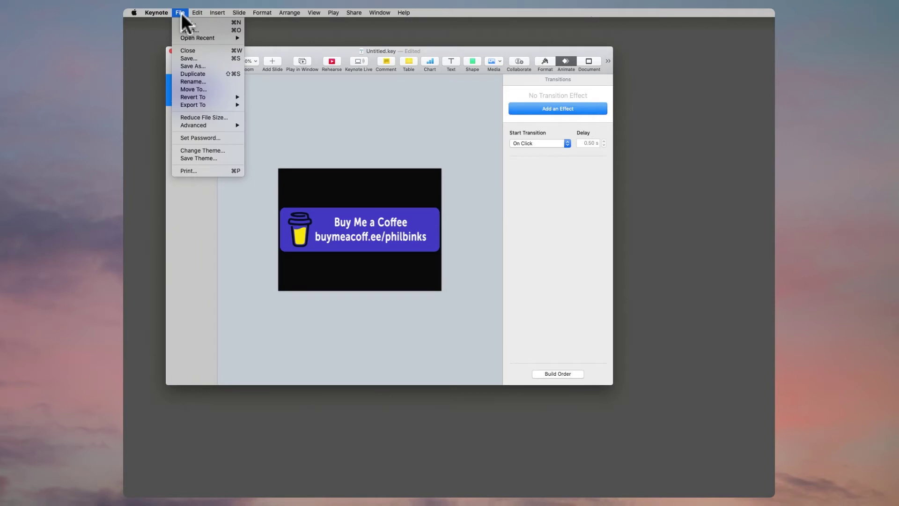
pyautogui.moveTo(204, 104)
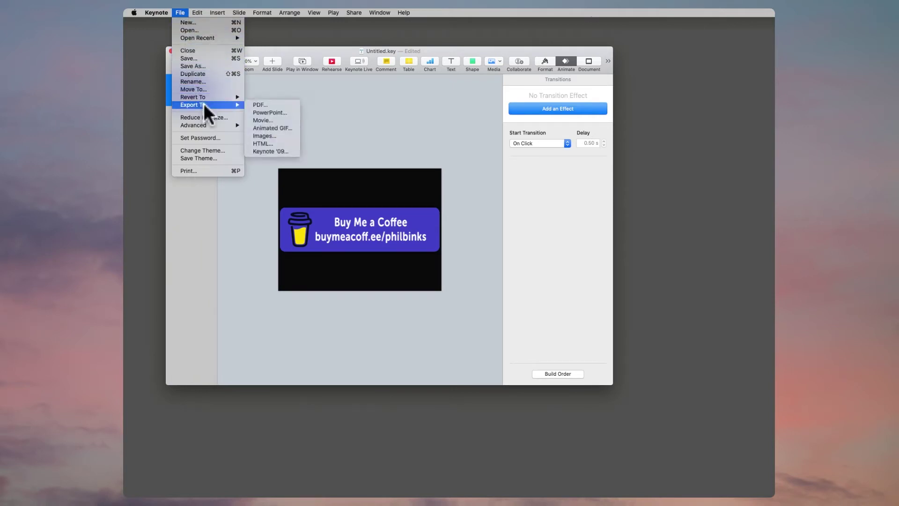
pyautogui.click(283, 121)
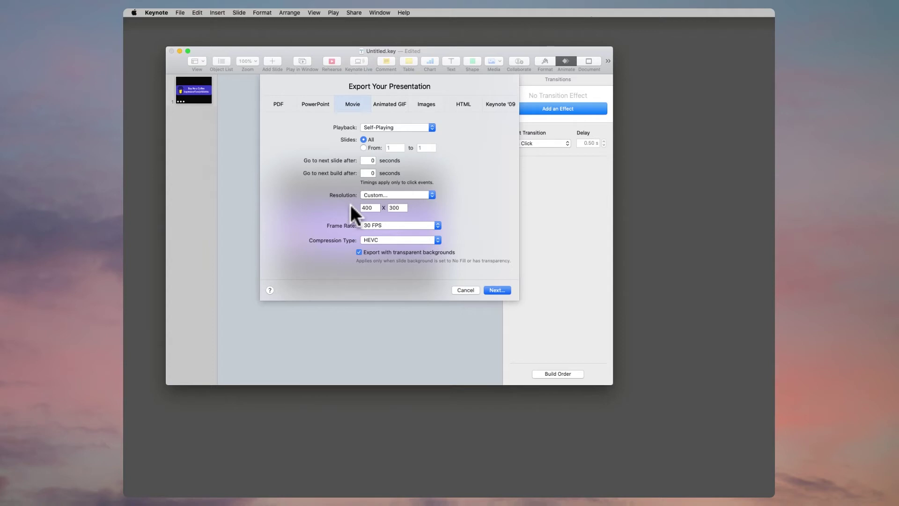
# Enter 800 as the movie width and 600 as the height.
pyautogui.click(368, 208)
pyautogui.doubleClick(368, 208)
pyautogui.click(399, 207)
pyautogui.write('600')
# Export all slides and recheck the 800 x 600 resolution fields.
pyautogui.click(363, 139)
pyautogui.click(192, 114)
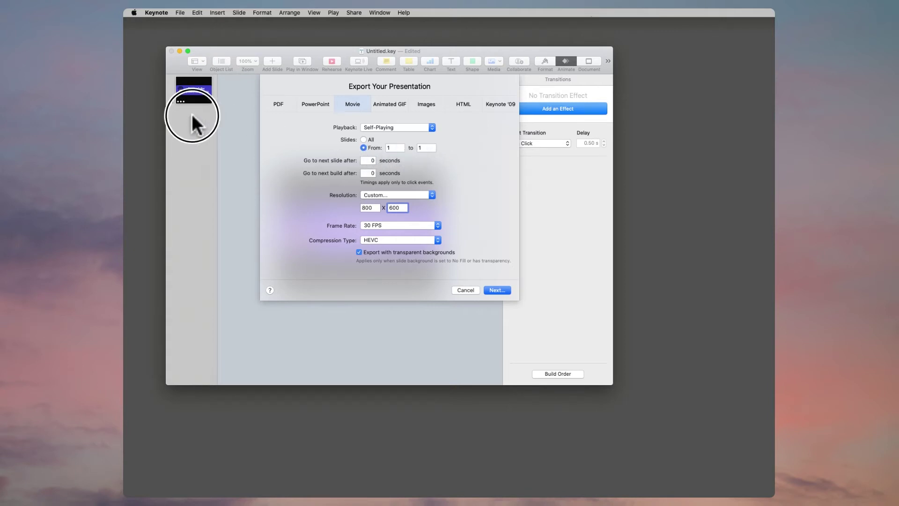
pyautogui.doubleClick(369, 207)
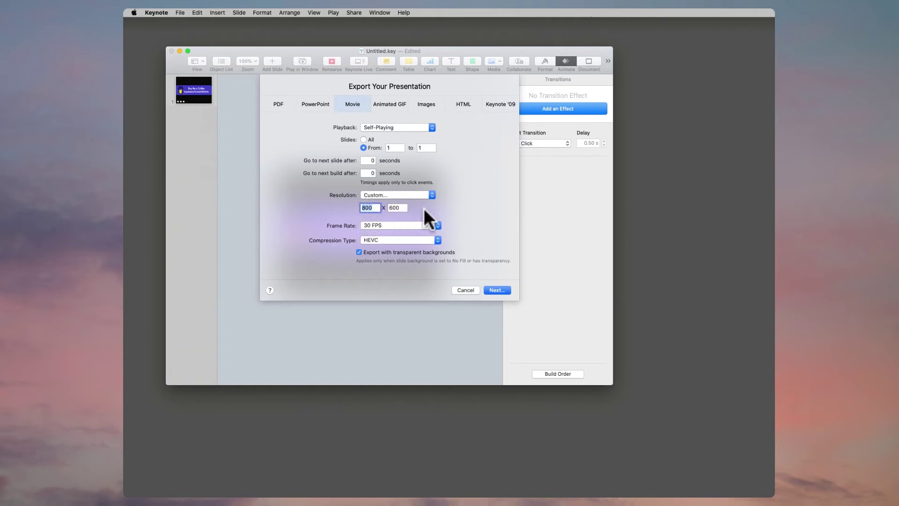
pyautogui.click(392, 207)
# Keep 30 FPS and HEVC compression, then proceed to the save sheet.
pyautogui.click(400, 225)
pyautogui.click(400, 225)
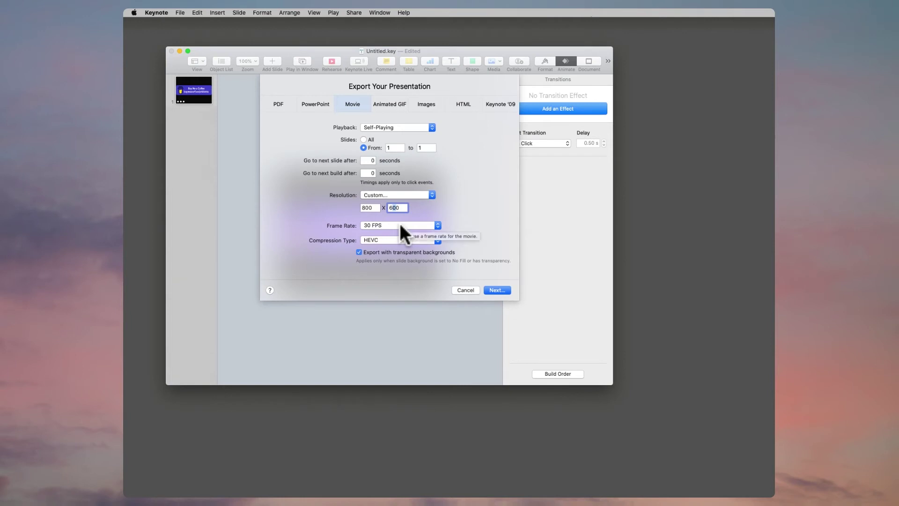
pyautogui.click(370, 248)
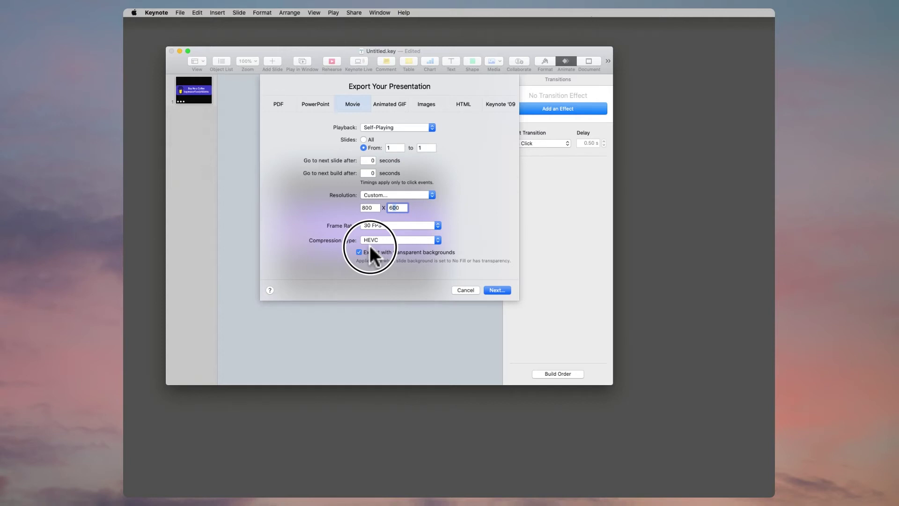
pyautogui.click(390, 239)
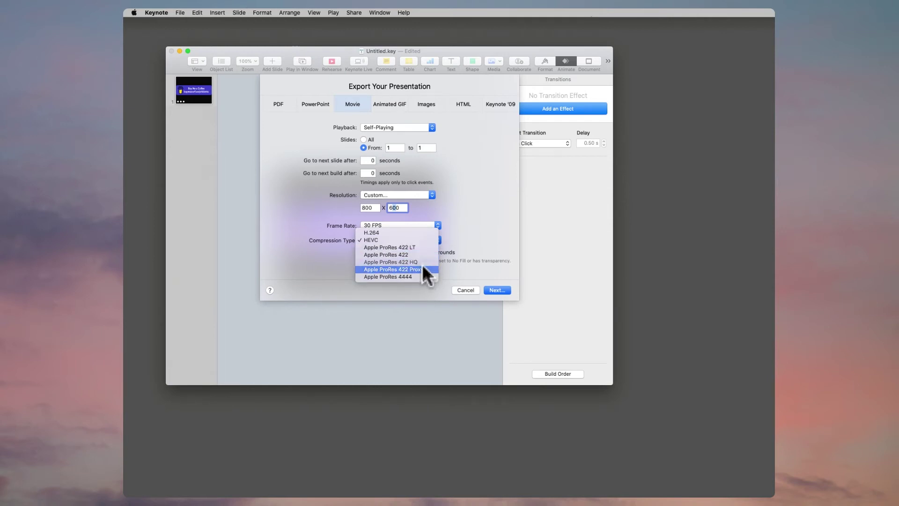
pyautogui.click(474, 220)
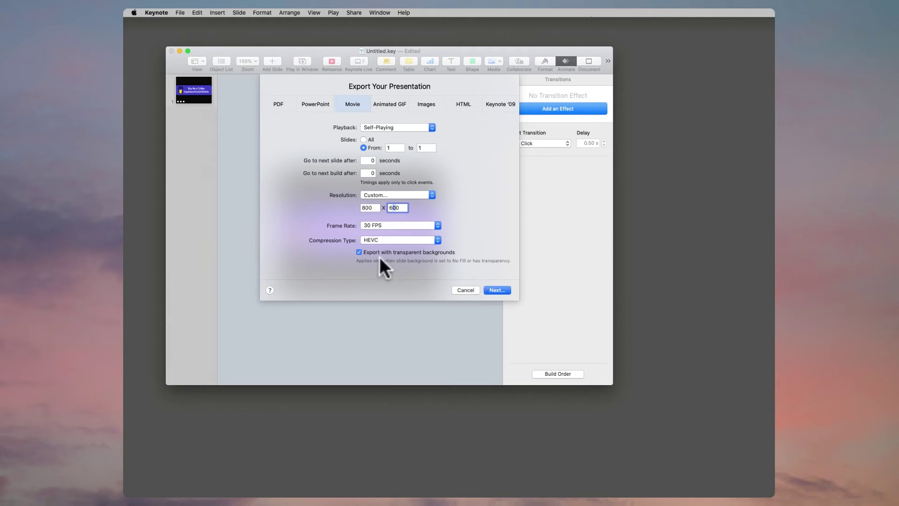
pyautogui.click(497, 290)
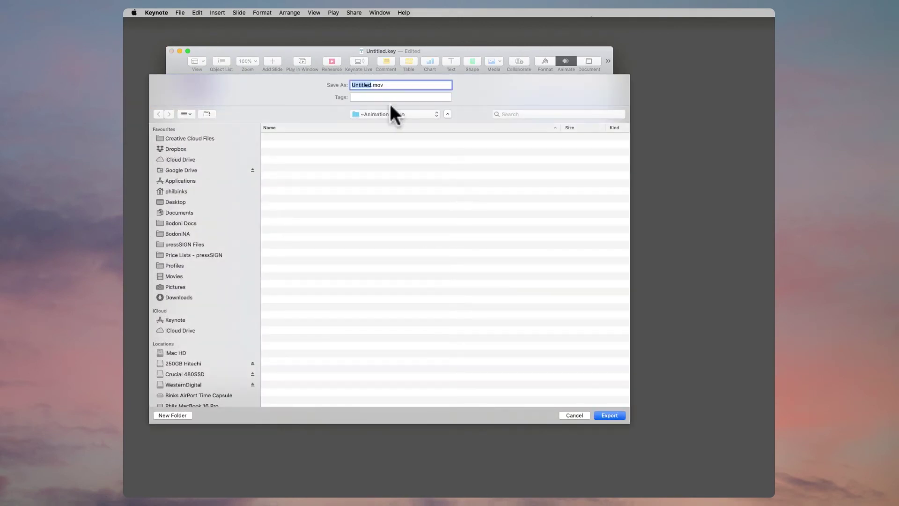
# Save the movie as BMCPhilHEVC.mov in the Animation Demo folder.
pyautogui.write('BMCPhilHEVC')
pyautogui.click(612, 414)
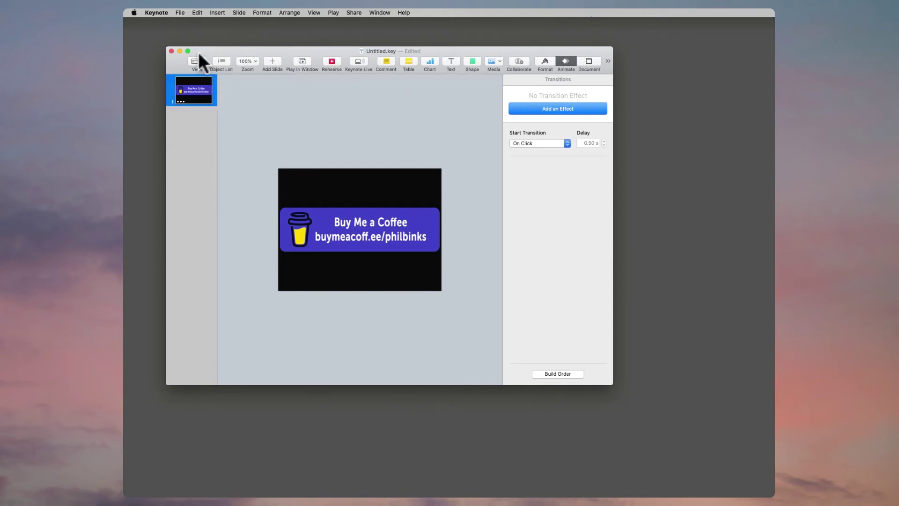
# Start another movie export with Apple ProRes 4444 compression.
pyautogui.click(181, 13)
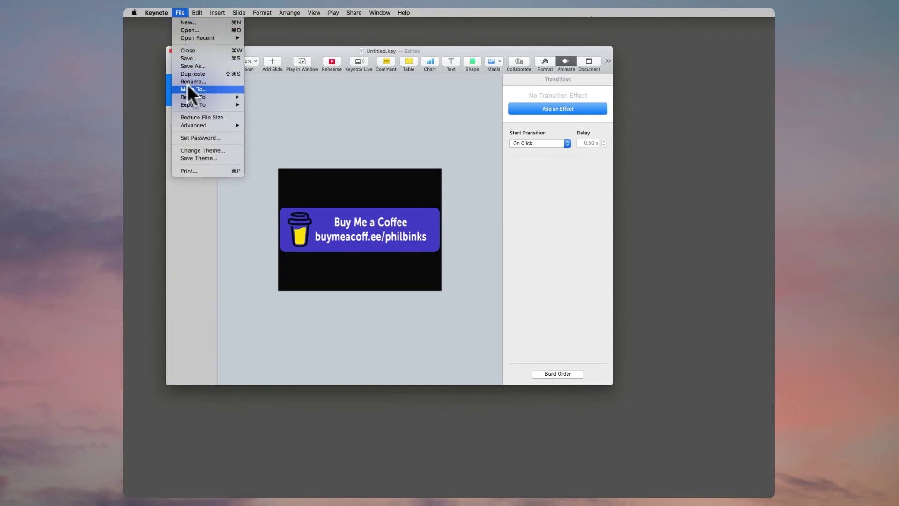
pyautogui.moveTo(196, 105)
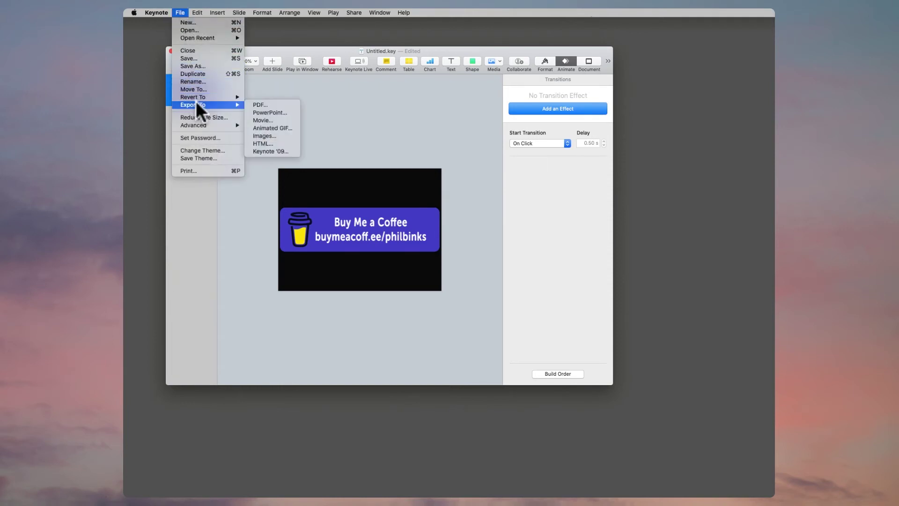
pyautogui.click(268, 120)
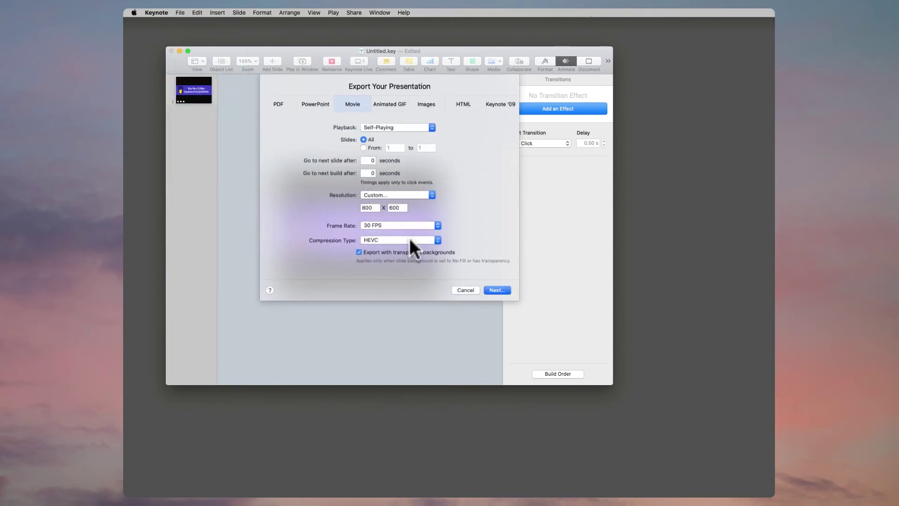
pyautogui.click(409, 240)
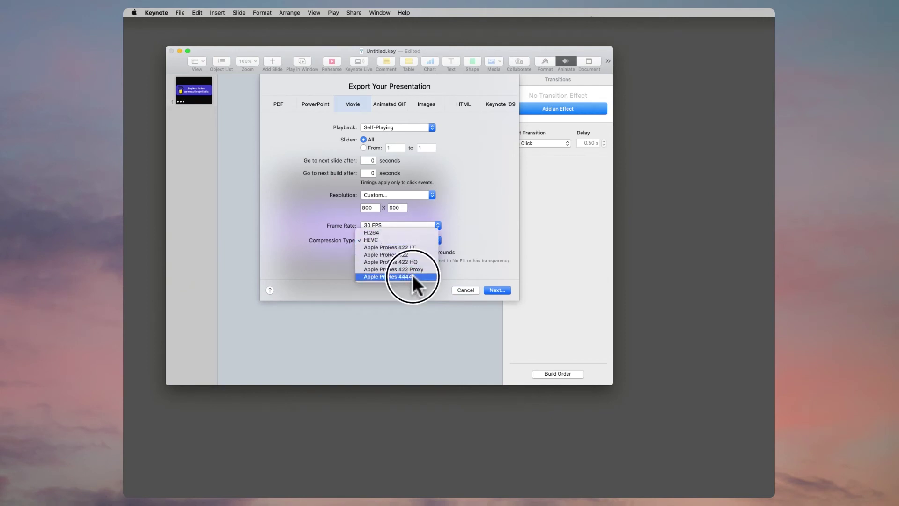
pyautogui.click(412, 274)
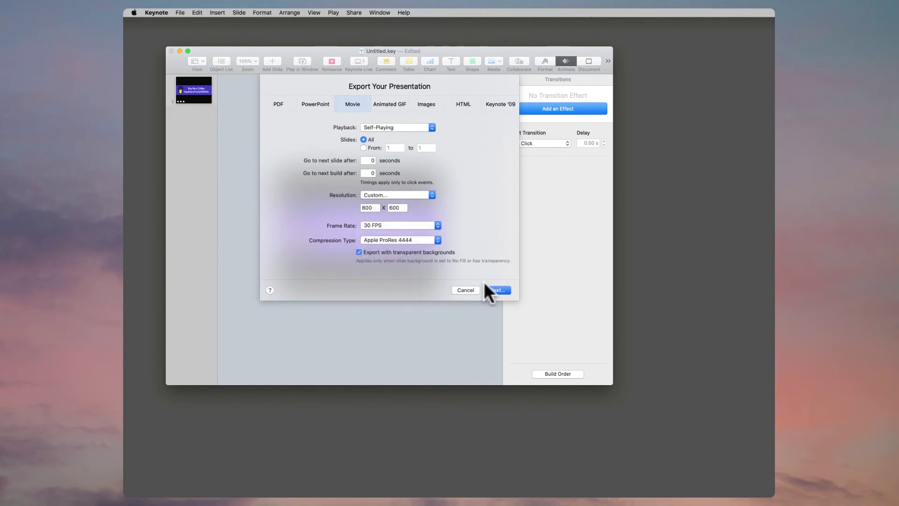
# Rename the file to BMCPhil4444.mov and export it to the Animation Demo folder.
pyautogui.click(493, 290)
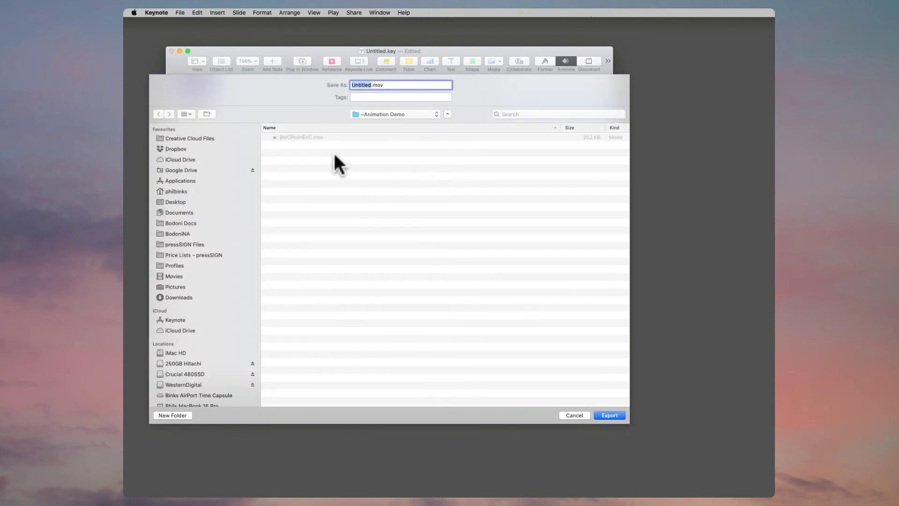
pyautogui.click(311, 136)
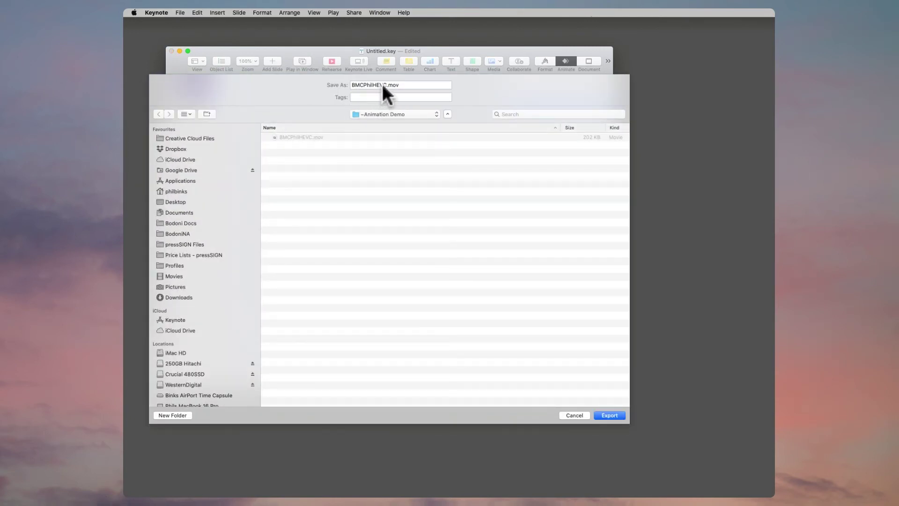
pyautogui.moveTo(388, 85); pyautogui.dragTo(375, 85)
pyautogui.click(609, 414)
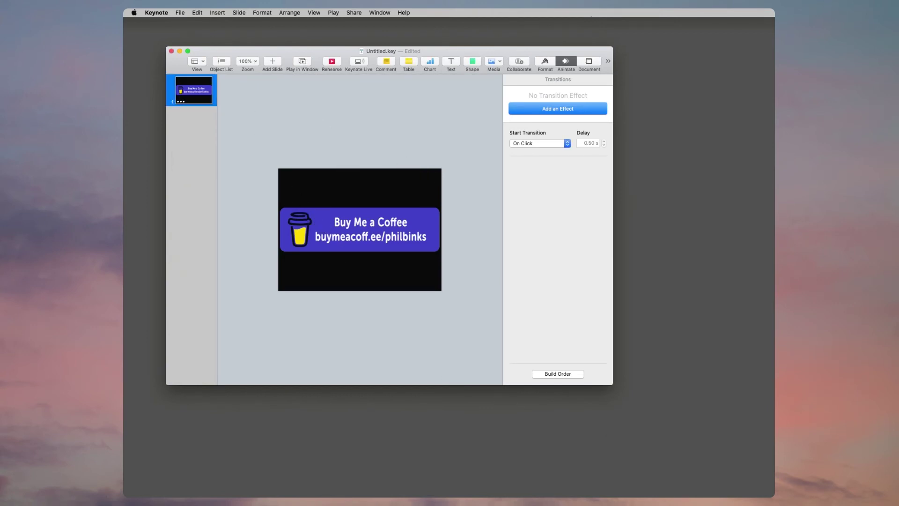
# Move Keynote aside and bring up a new Finder window showing the Animation Demo folder.
pyautogui.moveTo(337, 52); pyautogui.dragTo(385, 63)
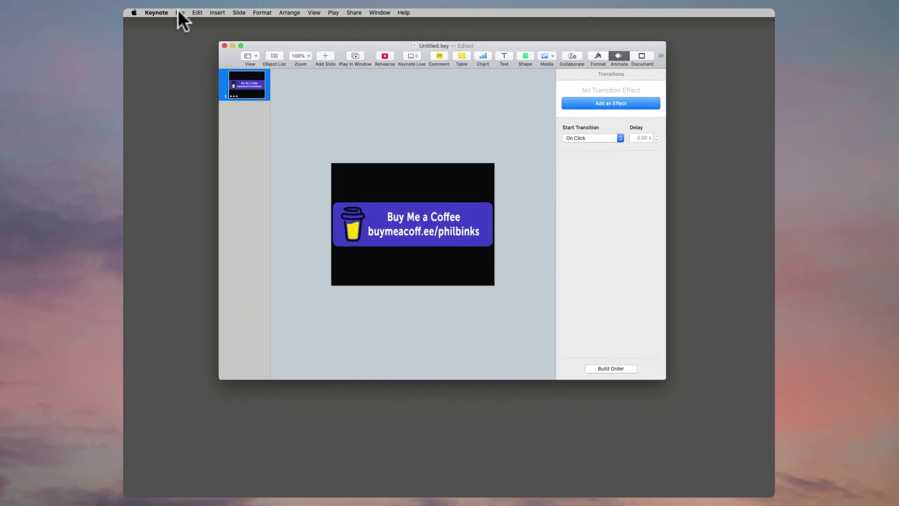
pyautogui.click(178, 12)
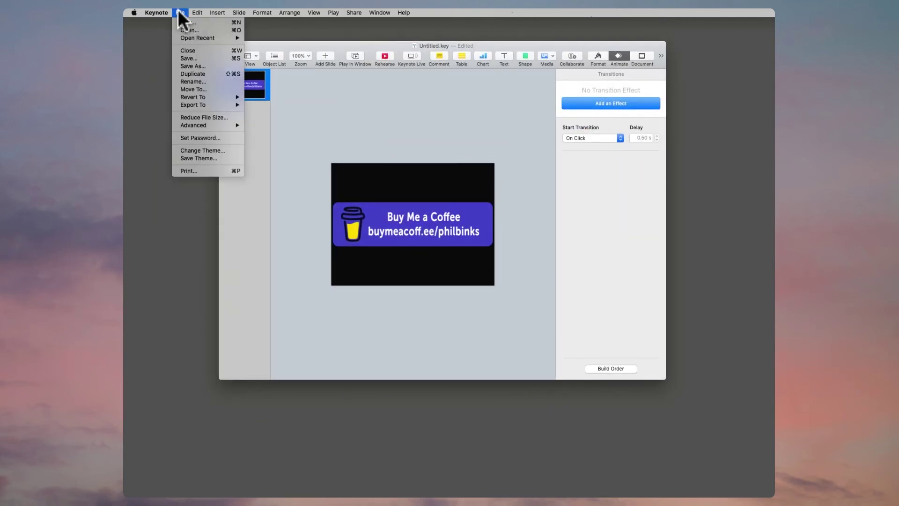
pyautogui.click(154, 41)
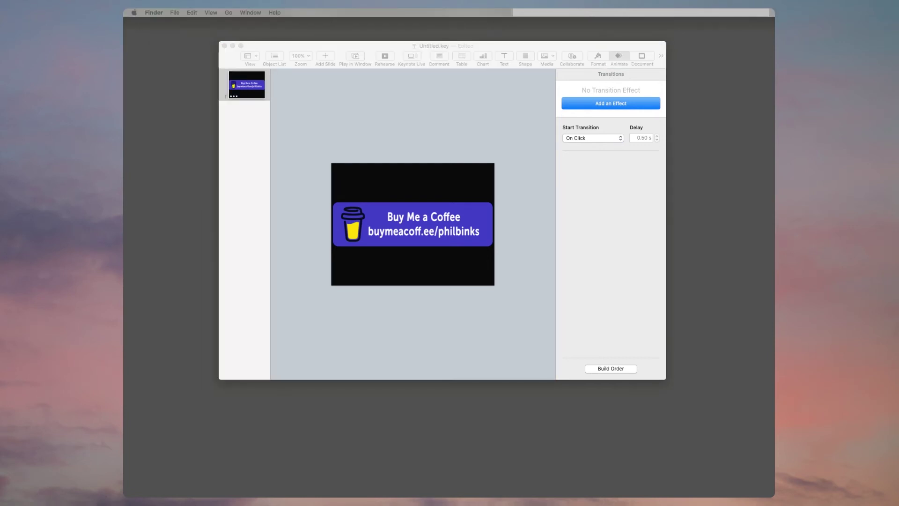
pyautogui.press('super+n')
pyautogui.moveTo(231, 261); pyautogui.dragTo(460, 269)
# Hide the sidebar, compare BMCPhil4444.mov (6.5 MB) with BMCPhilHEVC.mov (202 KB), then close the window.
pyautogui.press('ctrl+super+s')
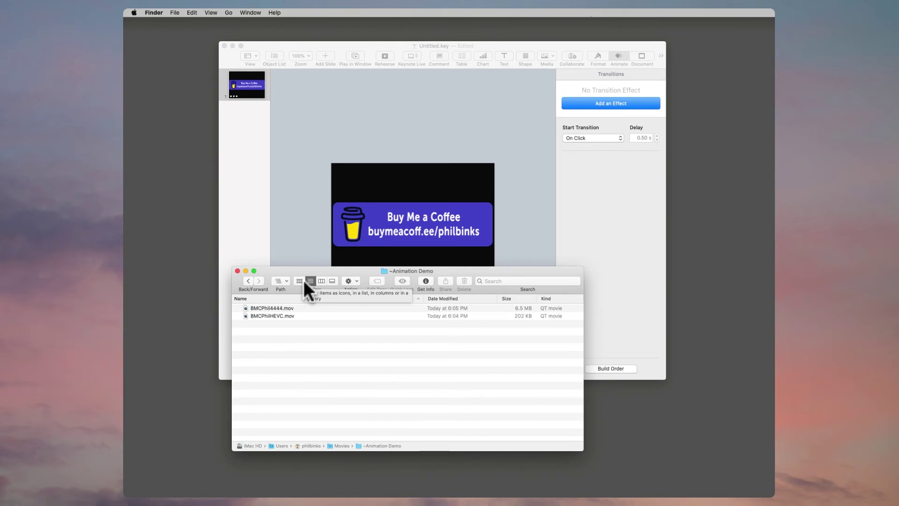
pyautogui.click(291, 308)
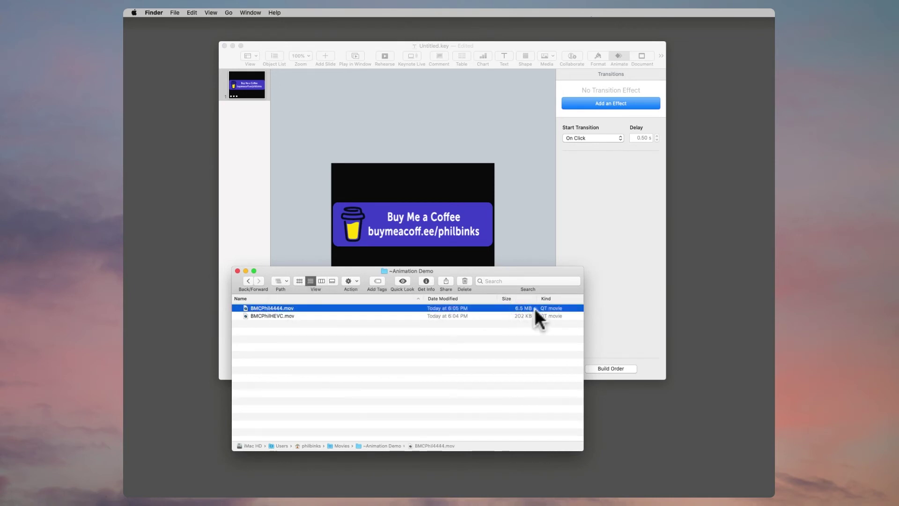
pyautogui.click(281, 316)
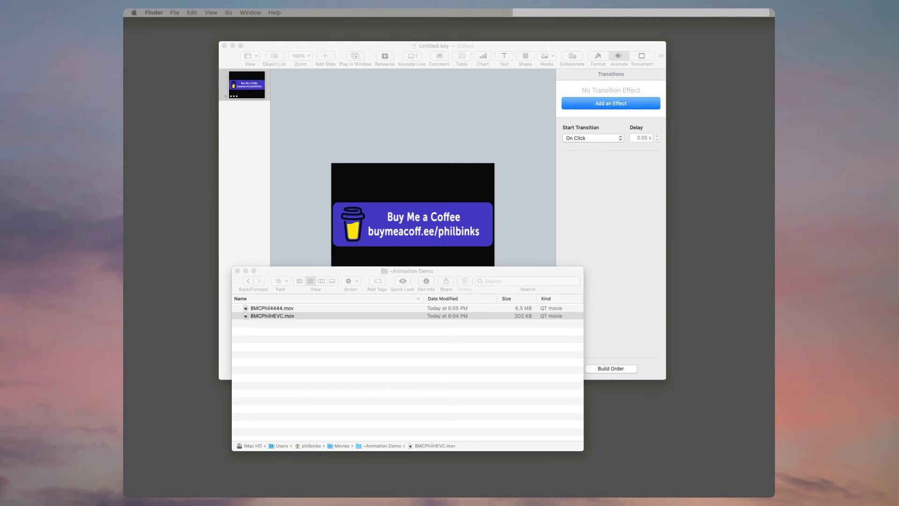
pyautogui.press('super+w')
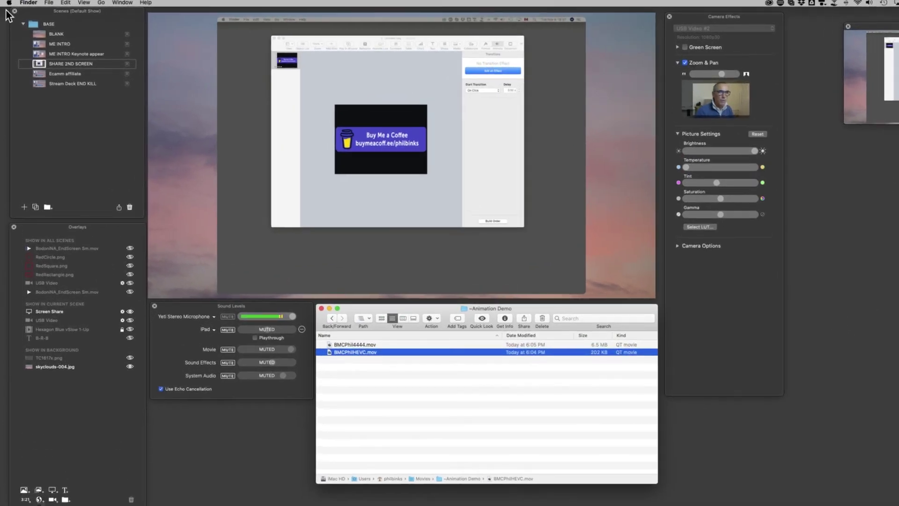
# Switch to the ME INTRO scene and add BMCPhilHEVC.mov to its Overlays as an animated overlay.
pyautogui.hotkey('ctrl', '2')
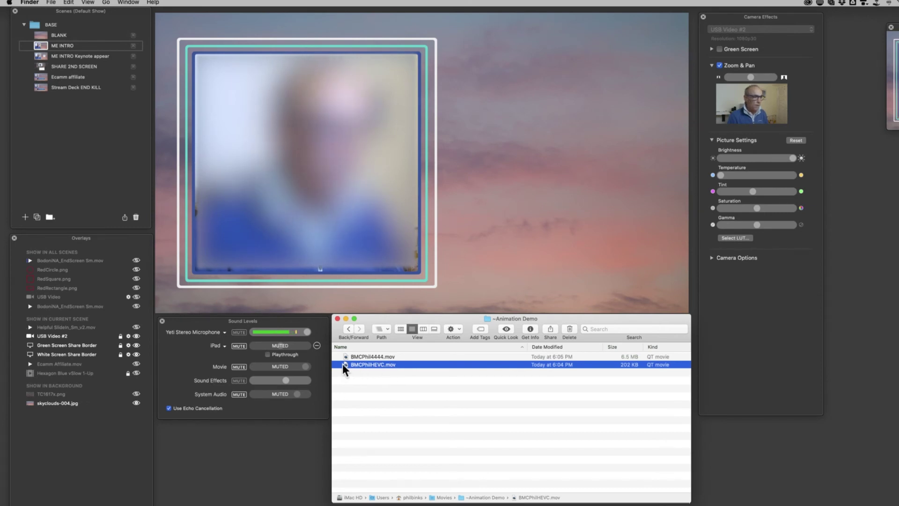
pyautogui.moveTo(346, 366); pyautogui.dragTo(468, 153)
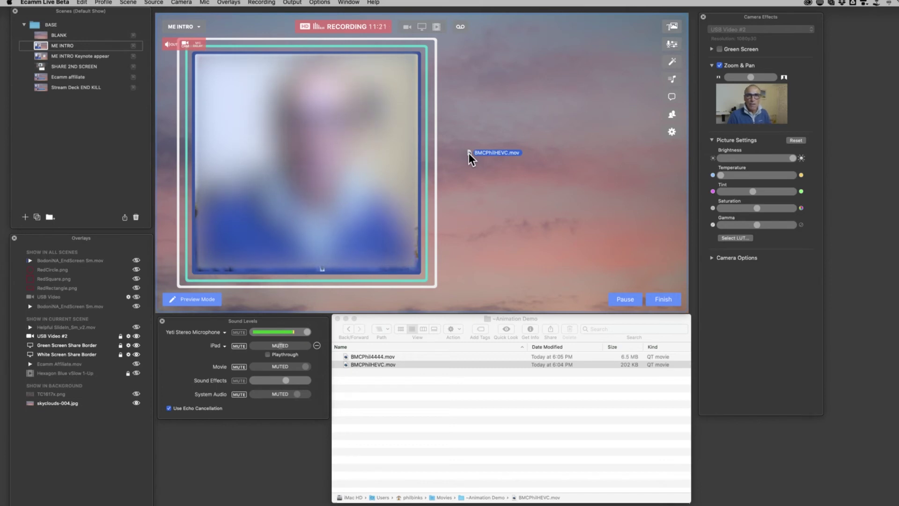
pyautogui.moveTo(468, 153); pyautogui.dragTo(84, 324)
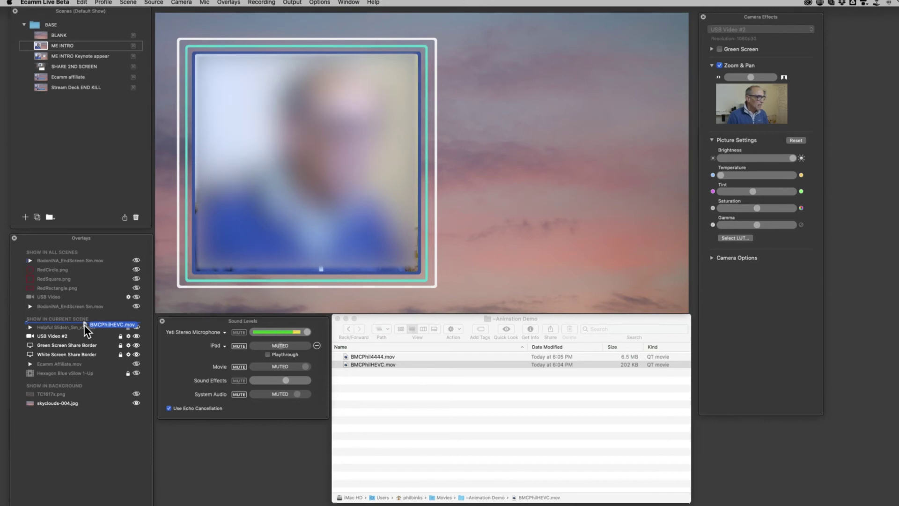
pyautogui.moveTo(84, 324); pyautogui.dragTo(83, 324)
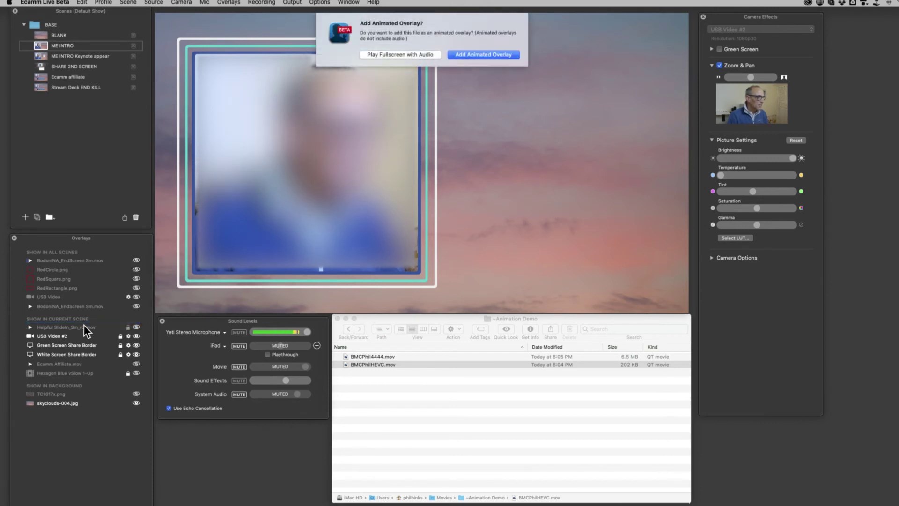
pyautogui.click(491, 55)
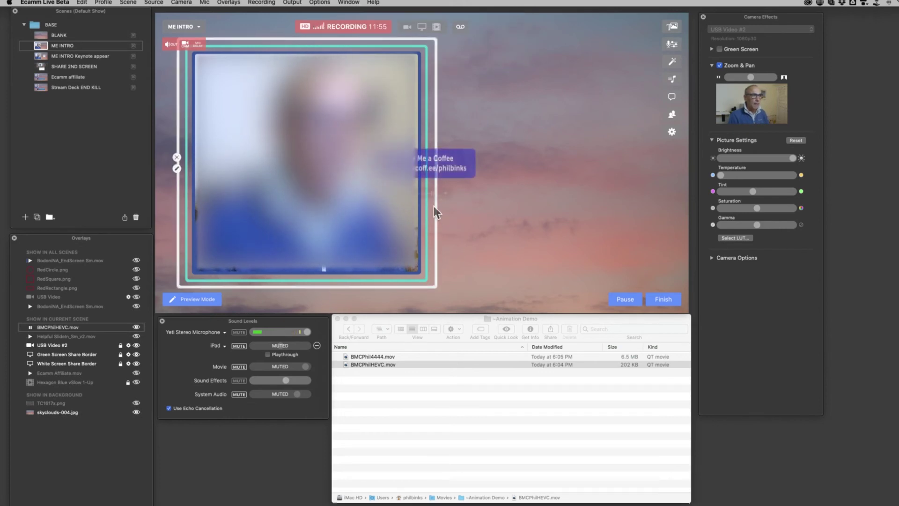
# Move the Buy Me a Coffee banner to the right of the camera frame.
pyautogui.moveTo(435, 156); pyautogui.dragTo(556, 104)
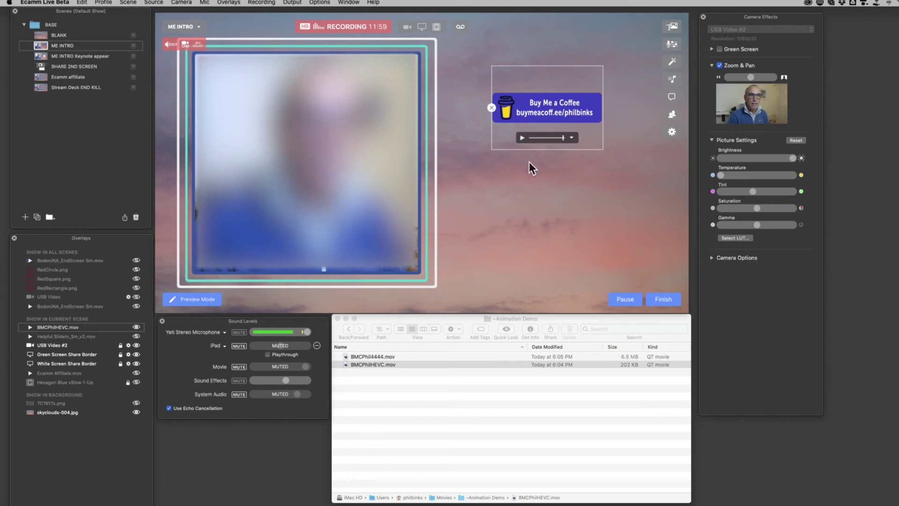
pyautogui.click(404, 365)
pyautogui.click(411, 389)
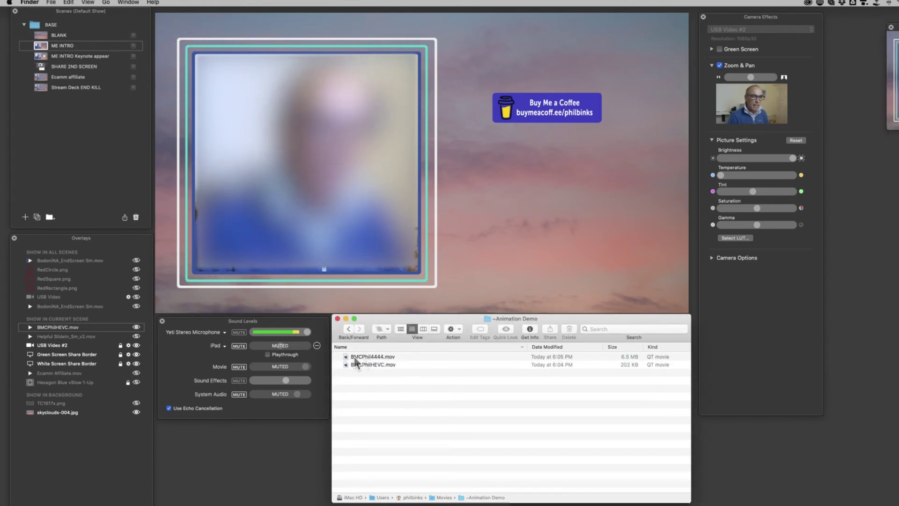
# Add BMCPhil4444.mov from Finder to the current scene's Overlays list.
pyautogui.click(367, 356)
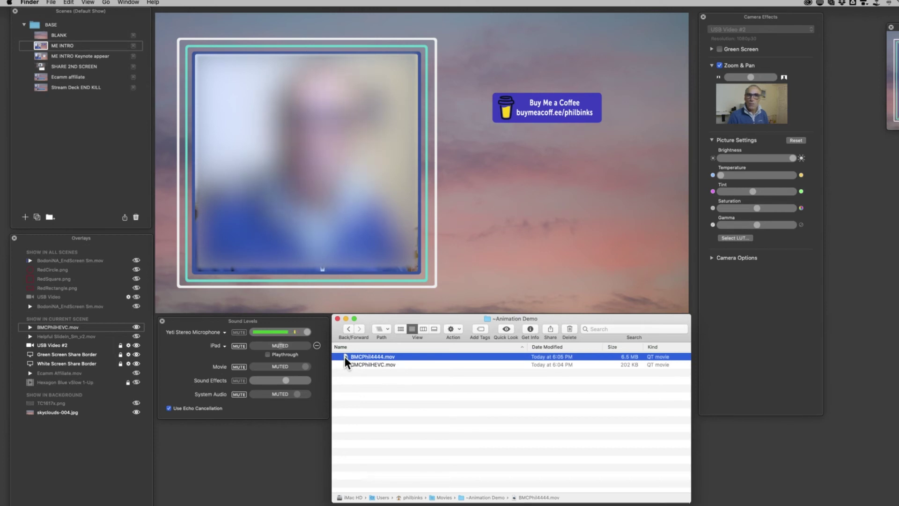
pyautogui.moveTo(301, 327); pyautogui.dragTo(92, 323)
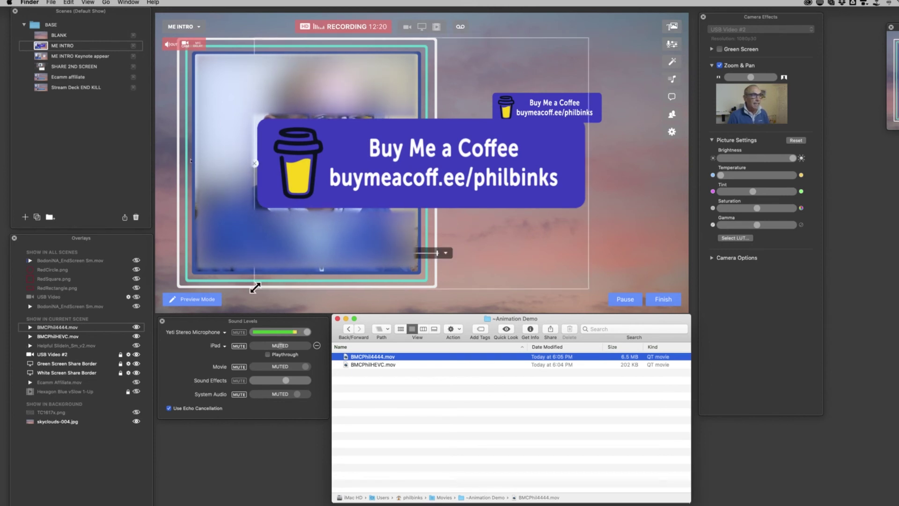
pyautogui.click(256, 290)
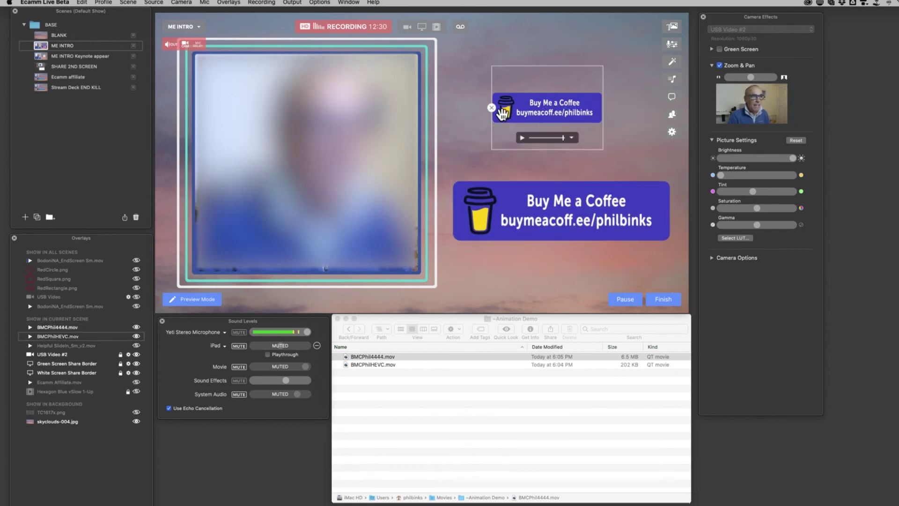
# Enlarge the HEVC banner to match, stack it above the 4444 banner, then switch to BLANK.
pyautogui.moveTo(489, 65); pyautogui.dragTo(391, 50)
pyautogui.moveTo(517, 80); pyautogui.dragTo(550, 159)
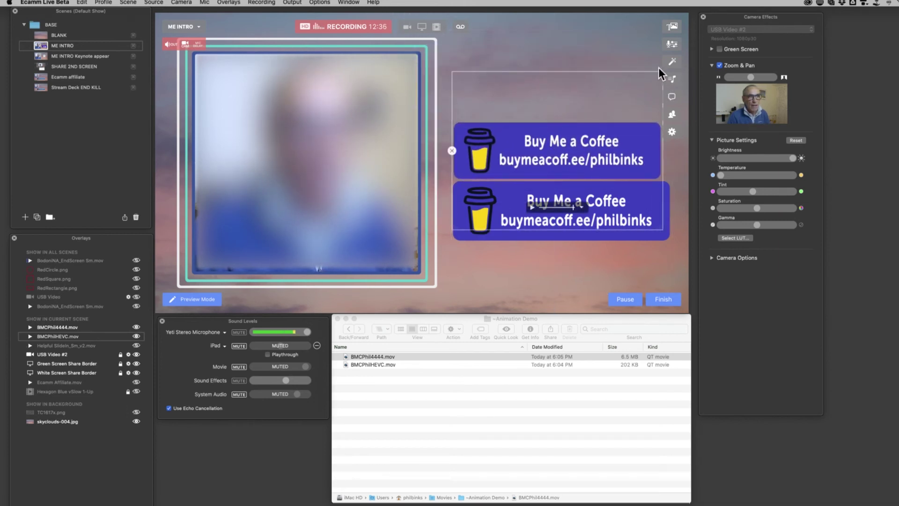
pyautogui.moveTo(660, 74); pyautogui.dragTo(669, 70)
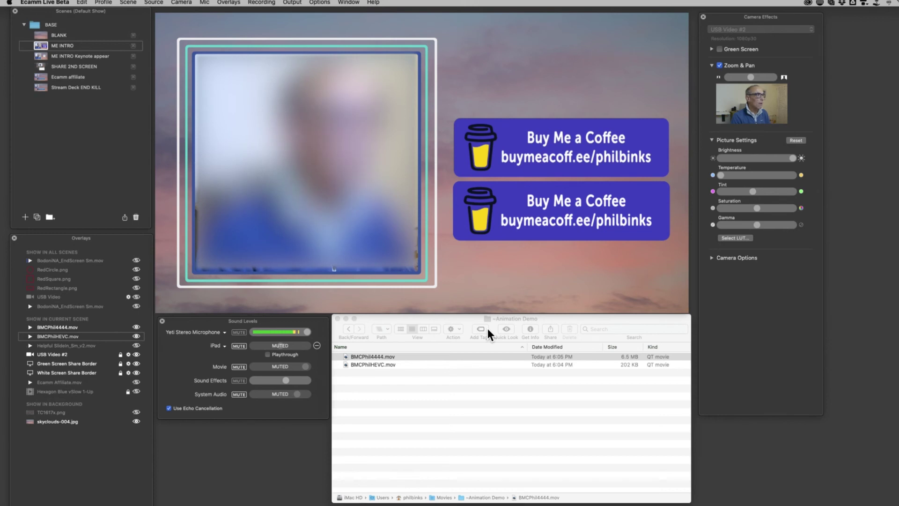
pyautogui.press('super+1')
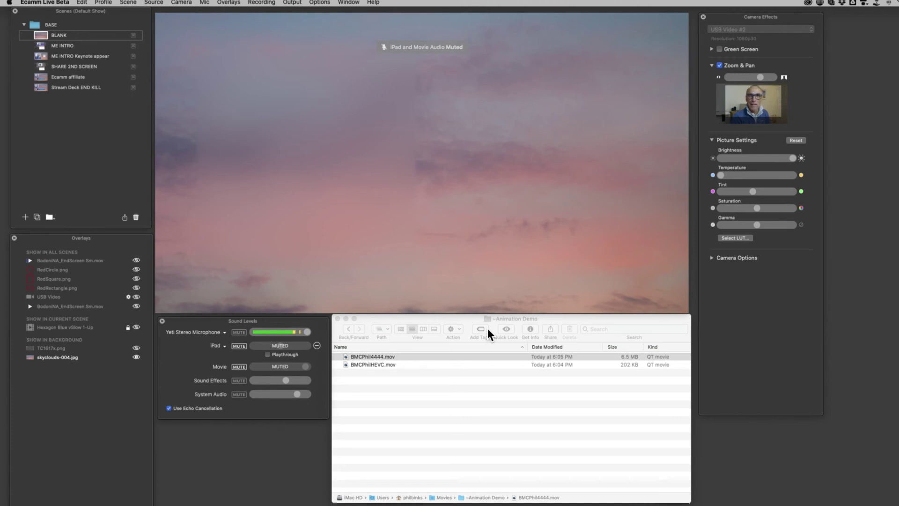
# Return to the ME INTRO scene and hide the BMCPhil4444.mov overlay with its eye icon.
pyautogui.press('super+2')
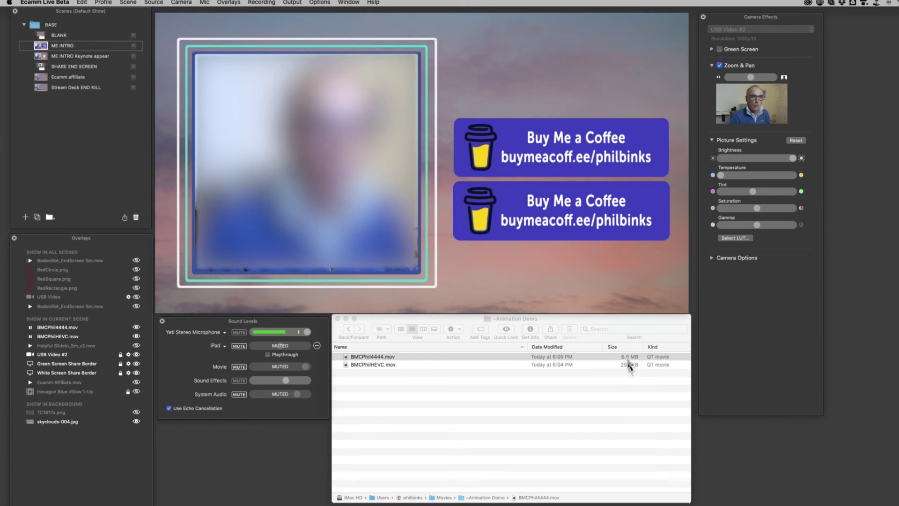
pyautogui.moveTo(563, 213)
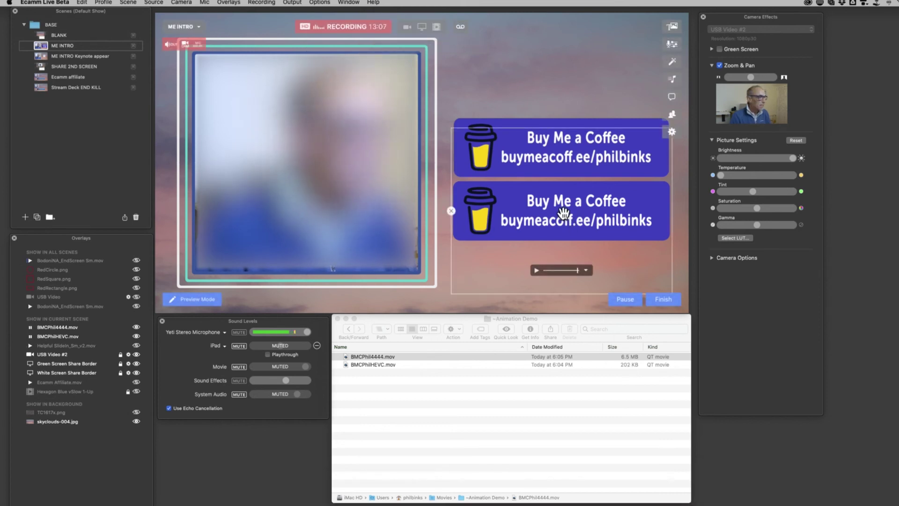
pyautogui.click(136, 326)
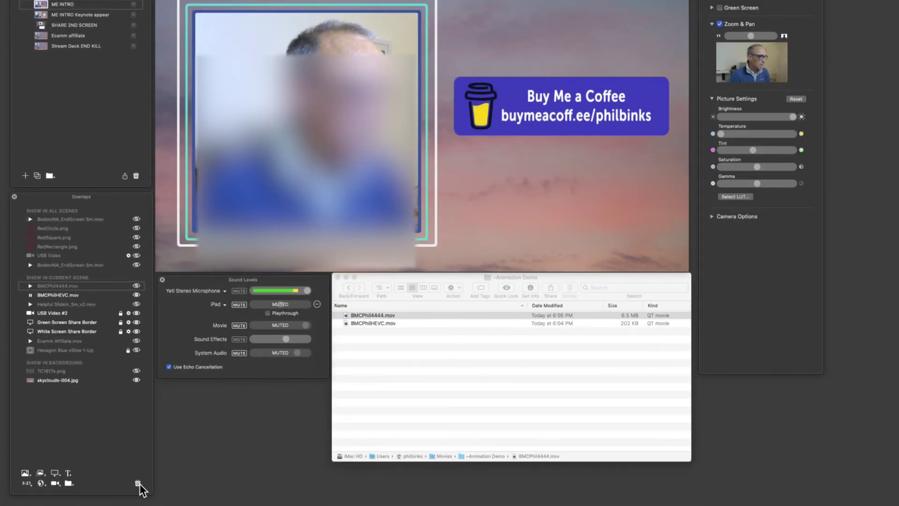
# Delete BMCPhil4444.mov, trim the HEVC overlay frame to the banner, and drag it to another scene.
pyautogui.click(137, 505)
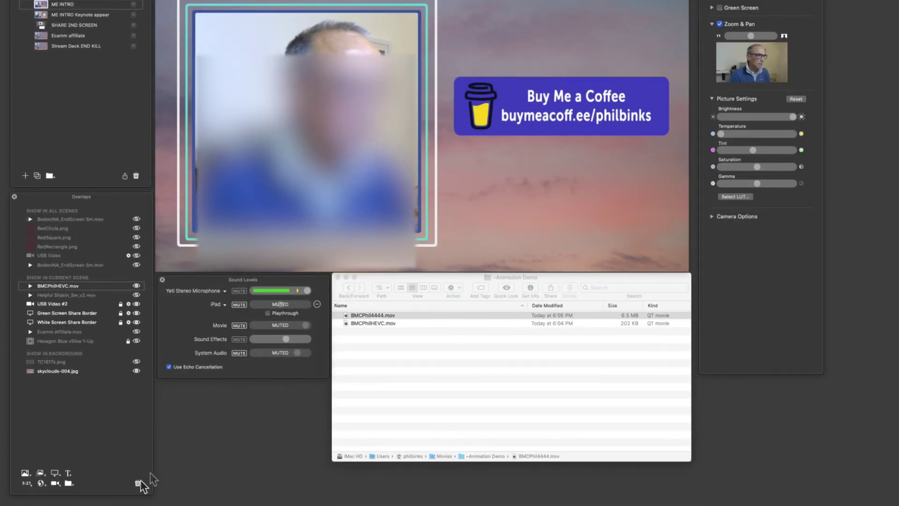
pyautogui.moveTo(474, 31)
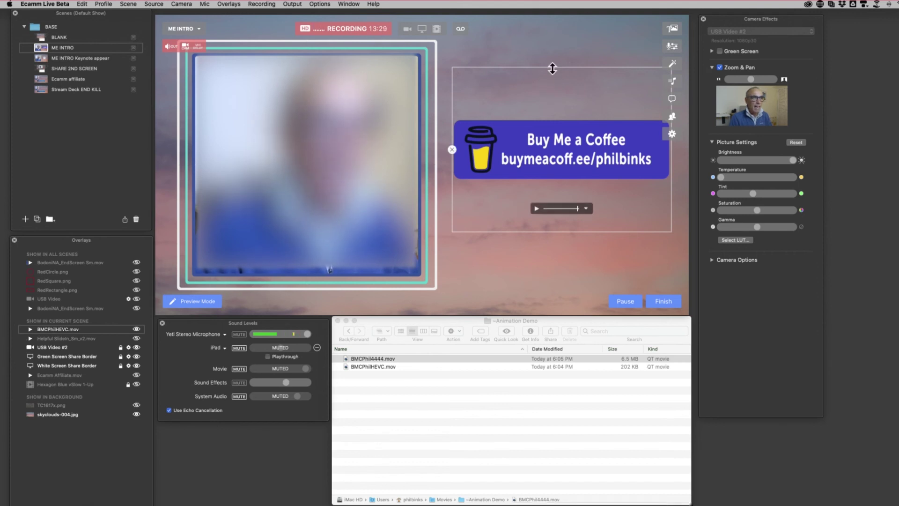
pyautogui.moveTo(553, 68); pyautogui.dragTo(552, 118)
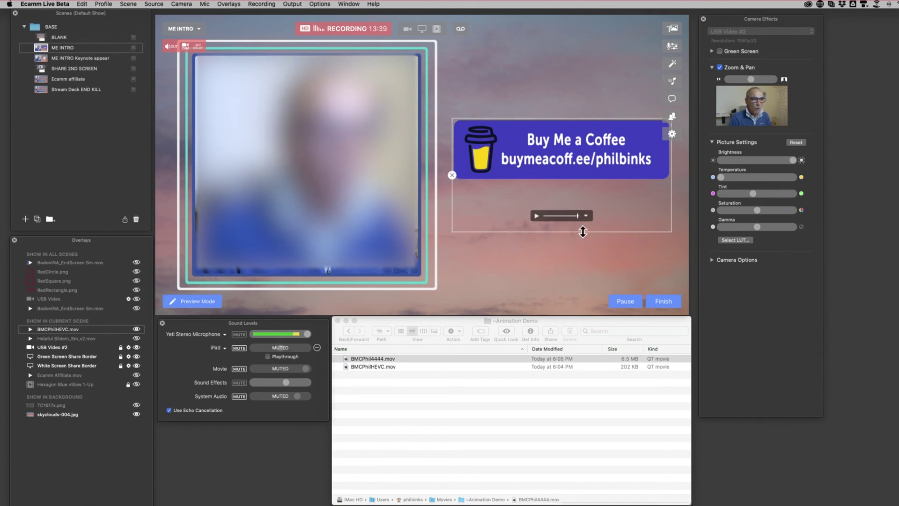
pyautogui.moveTo(582, 231); pyautogui.dragTo(579, 179)
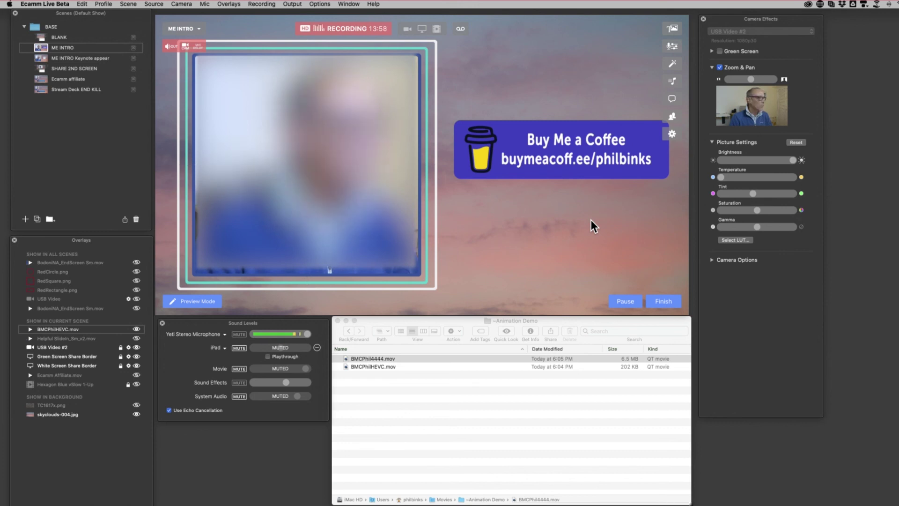
pyautogui.moveTo(47, 328); pyautogui.dragTo(60, 75)
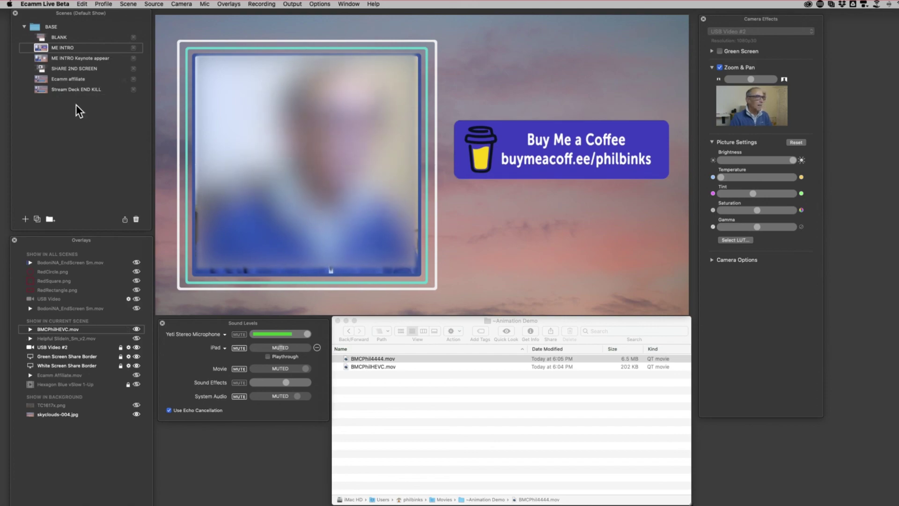